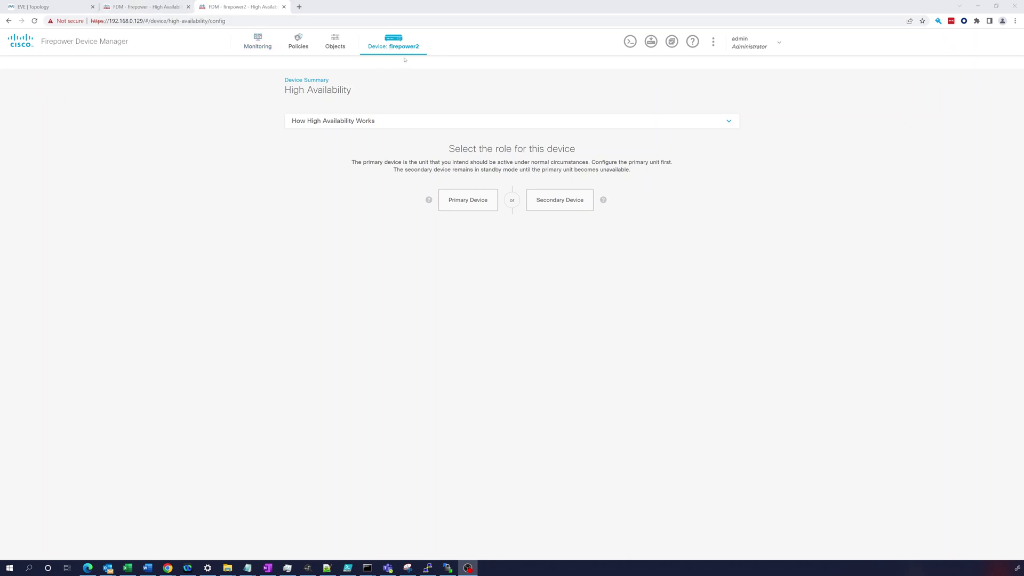
Give firepower2 the Secondary Device role and select GigabitEthernet0/3 as its failover link interface
{"action": "left_click", "coordinate": [160, 7]}
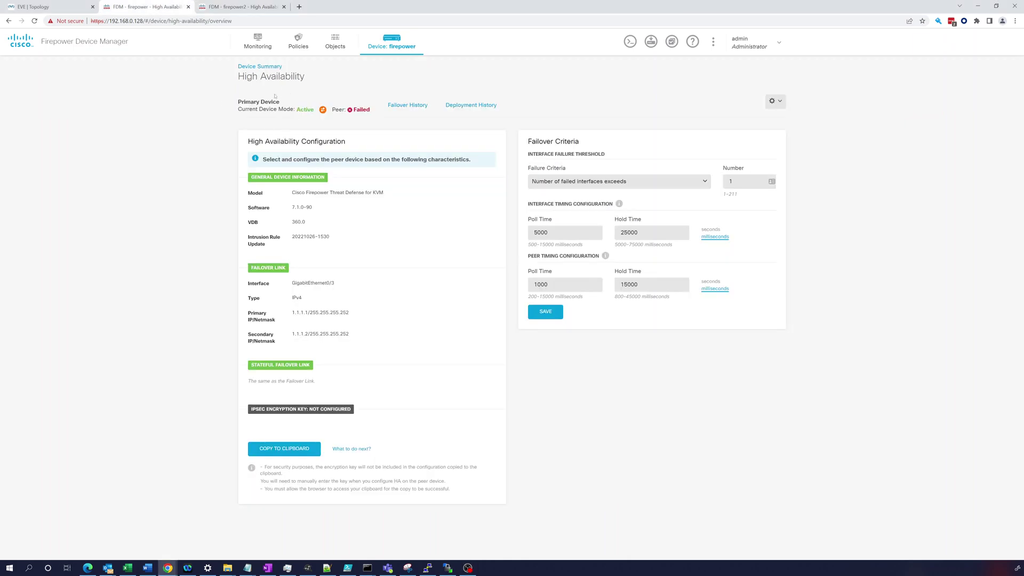
{"action": "left_click", "coordinate": [240, 7]}
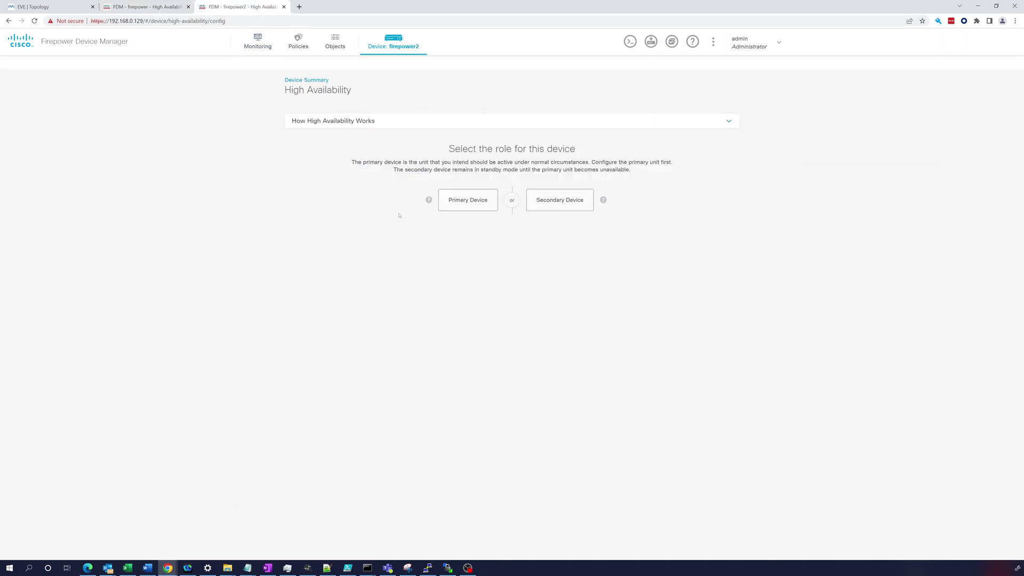
{"action": "left_click", "coordinate": [567, 201]}
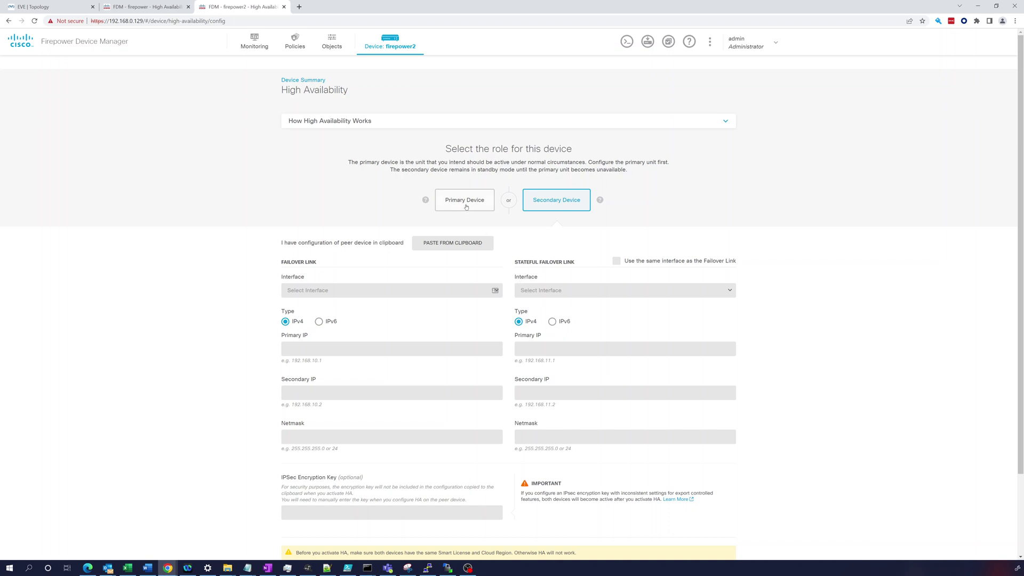
{"action": "left_click", "coordinate": [496, 291]}
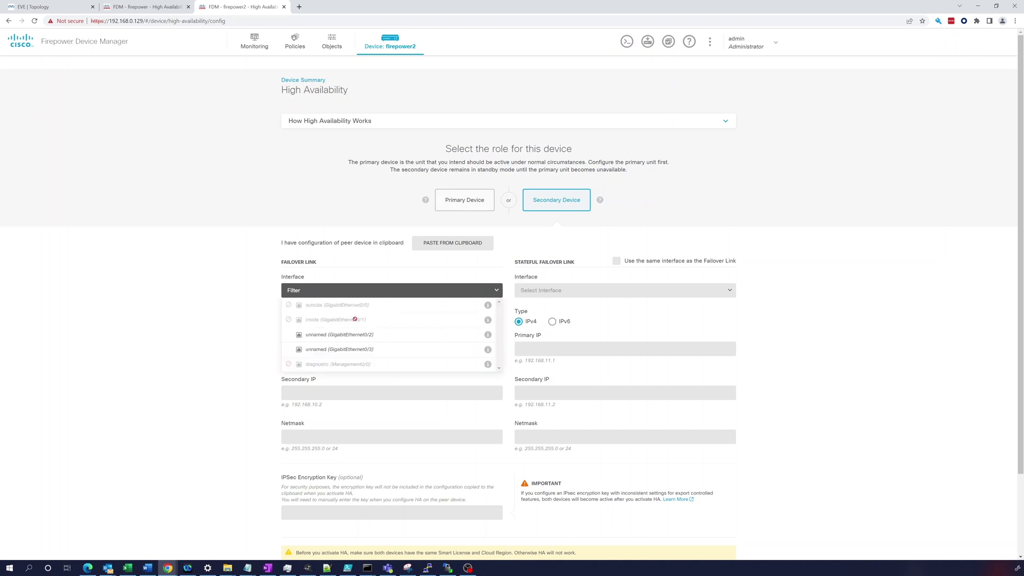
{"action": "left_click", "coordinate": [317, 348]}
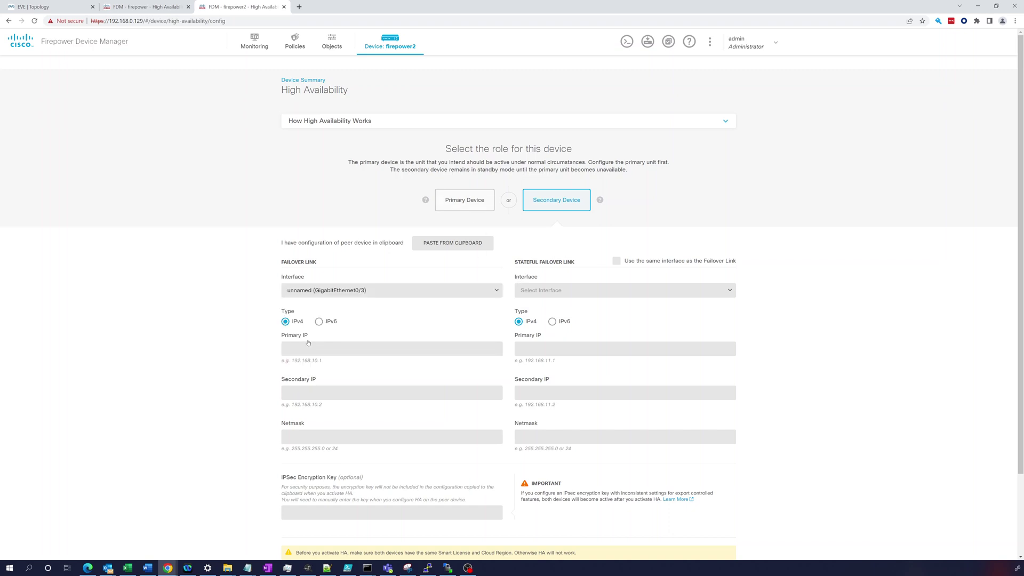
Set the failover link's primary IP to 1.1.1.1, secondary IP to 1.1.1.2 and netmask to 255.255.255.252
{"action": "left_click", "coordinate": [307, 349]}
{"action": "left_click", "coordinate": [331, 368]}
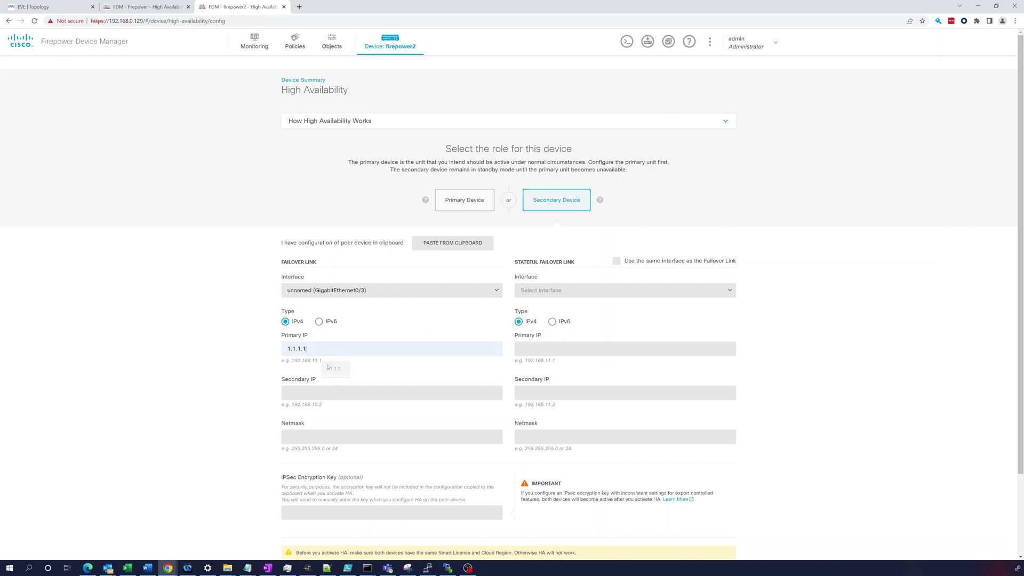
{"action": "left_click", "coordinate": [328, 393]}
{"action": "left_click", "coordinate": [333, 414]}
{"action": "left_click", "coordinate": [331, 437]}
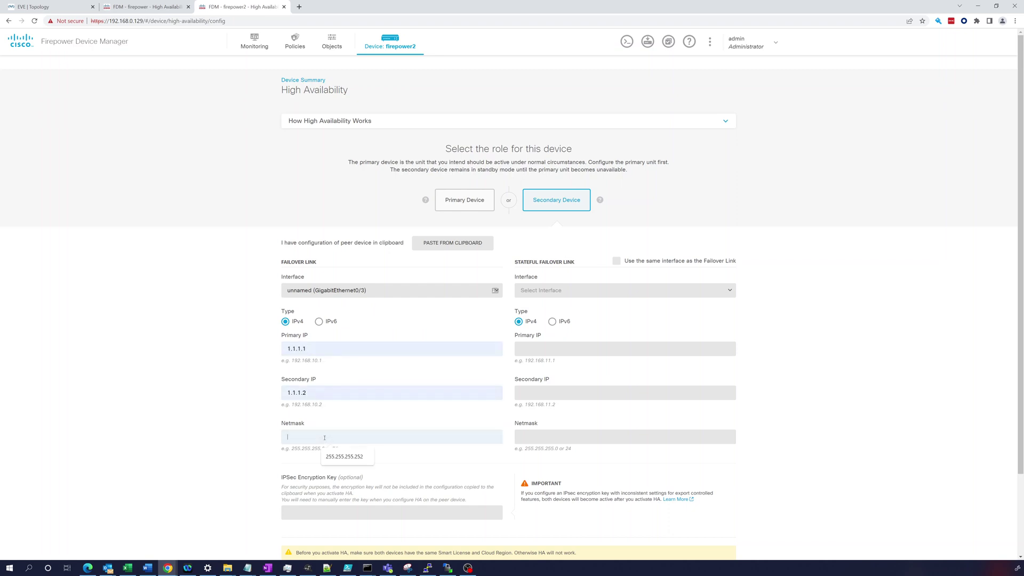
{"action": "left_click", "coordinate": [332, 458]}
Use the failover link's interface for the stateful failover link as well, and activate HA on firepower2
{"action": "scroll", "coordinate": [327, 359], "scroll_direction": "down", "scroll_amount": 2}
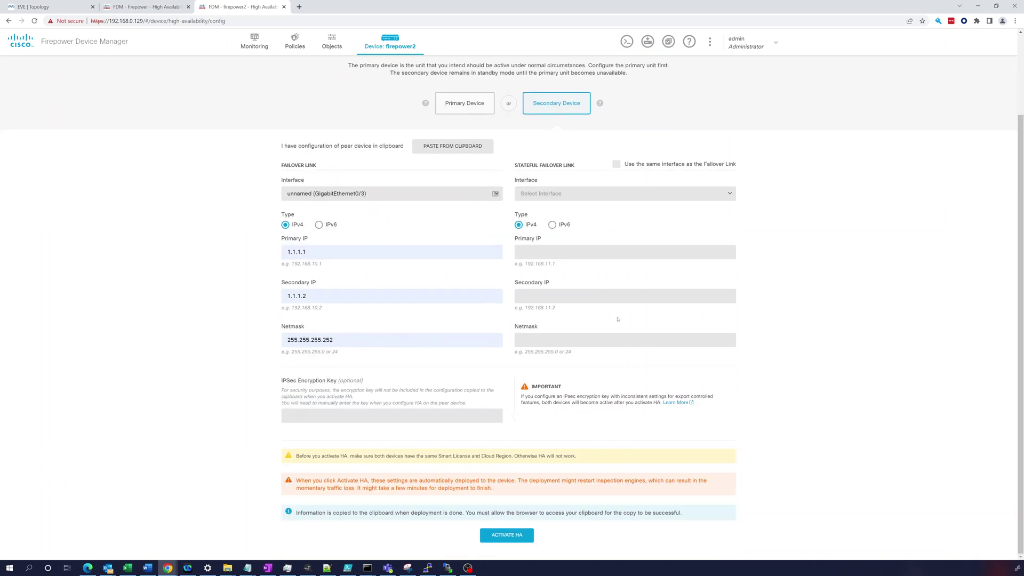
{"action": "left_click", "coordinate": [617, 164]}
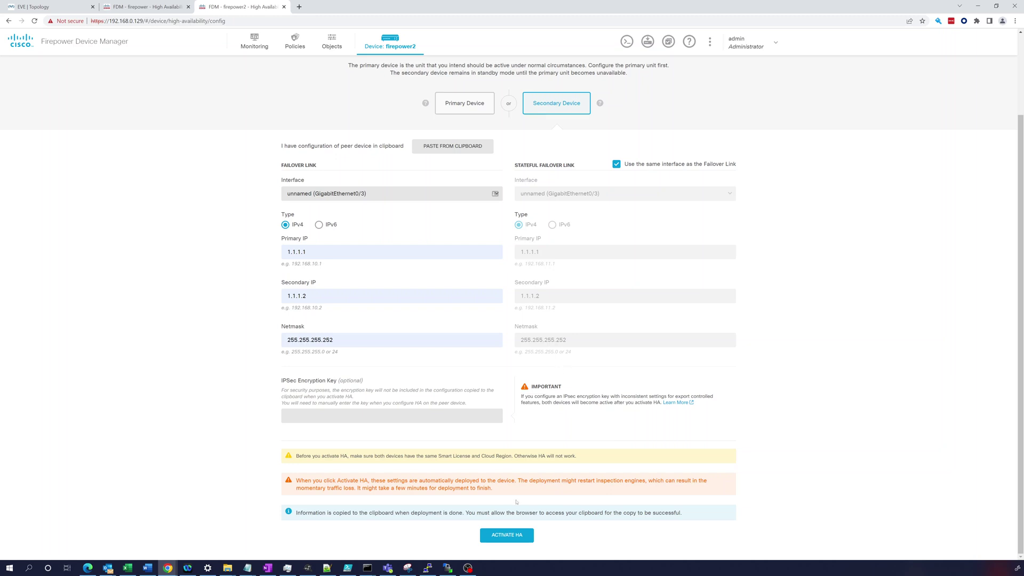
{"action": "left_click", "coordinate": [504, 532]}
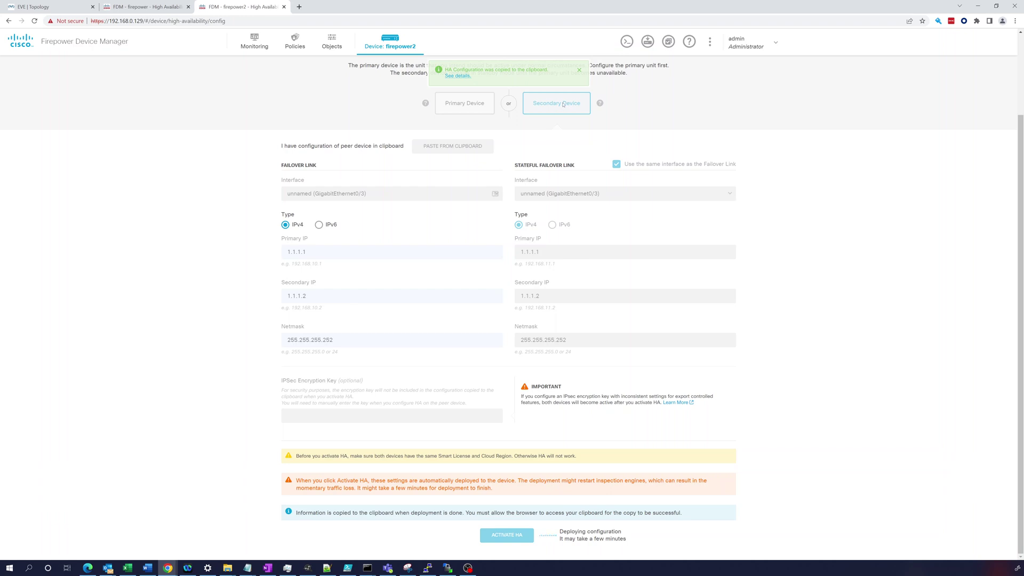
Review the details of the copied HA configuration, and check the peer status on the primary firewall's device summary
{"action": "left_click", "coordinate": [455, 76]}
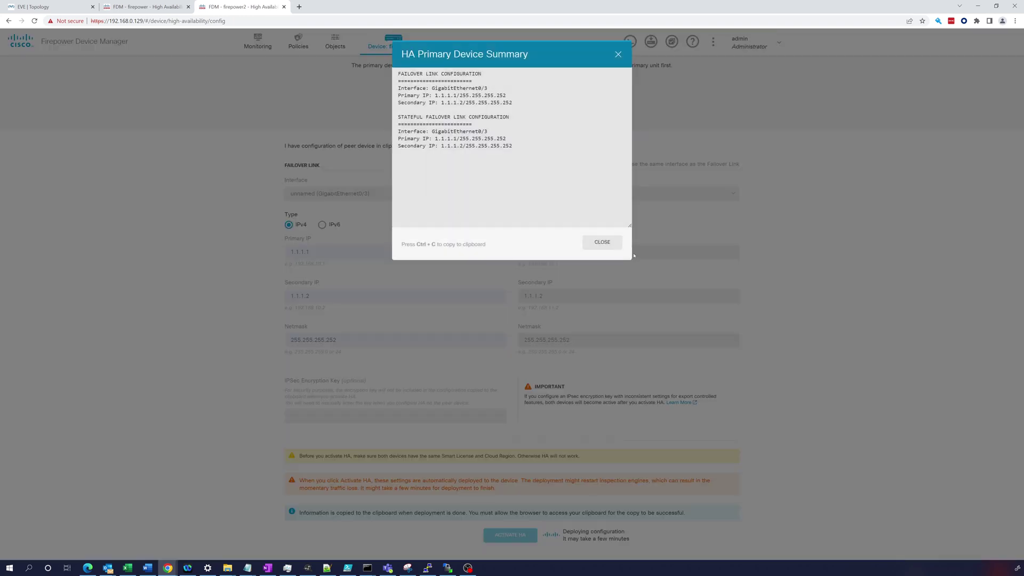
{"action": "left_click", "coordinate": [602, 242]}
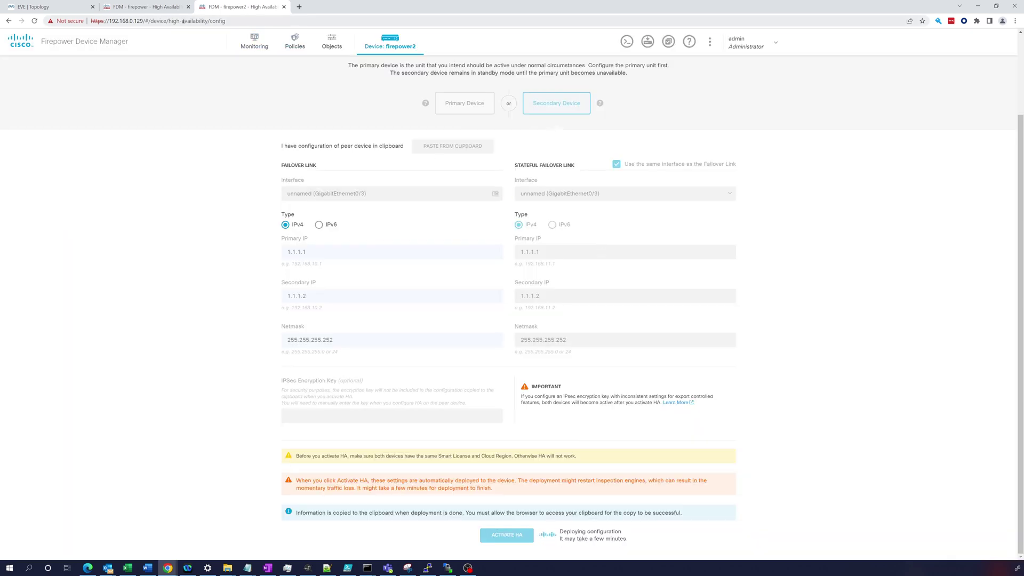
{"action": "left_click", "coordinate": [160, 8]}
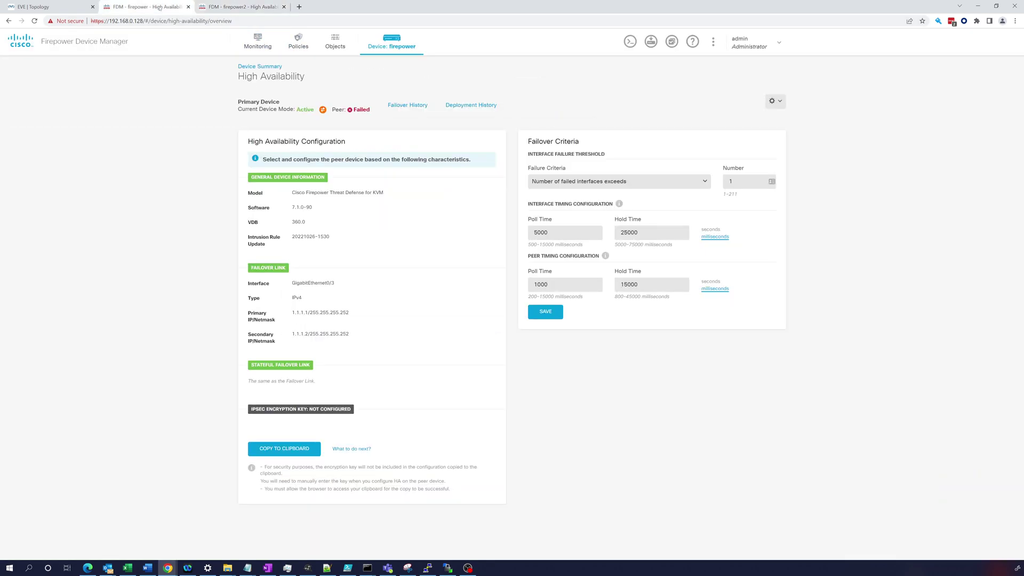
{"action": "left_click", "coordinate": [395, 39]}
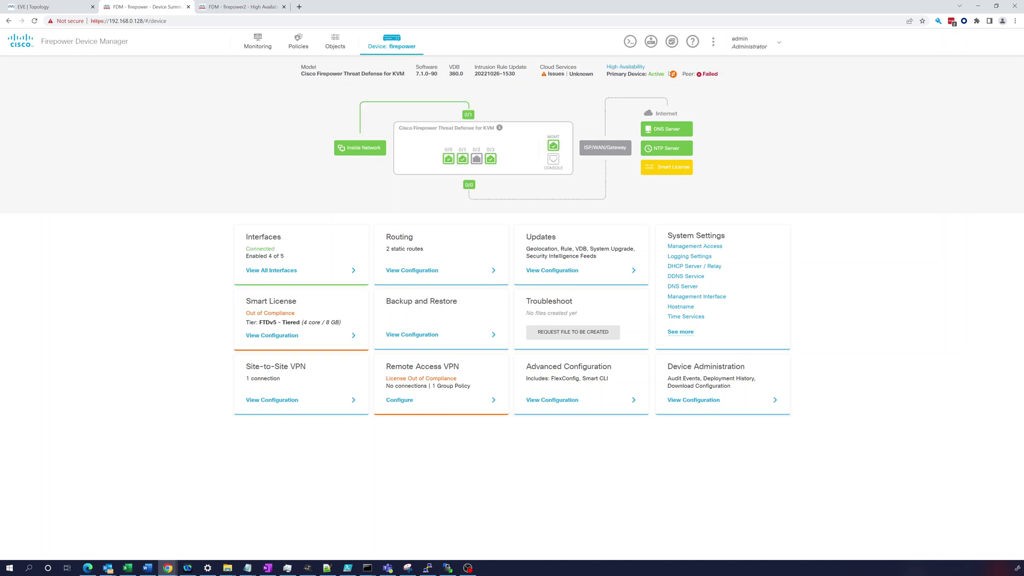
{"action": "mouse_move", "coordinate": [708, 75]}
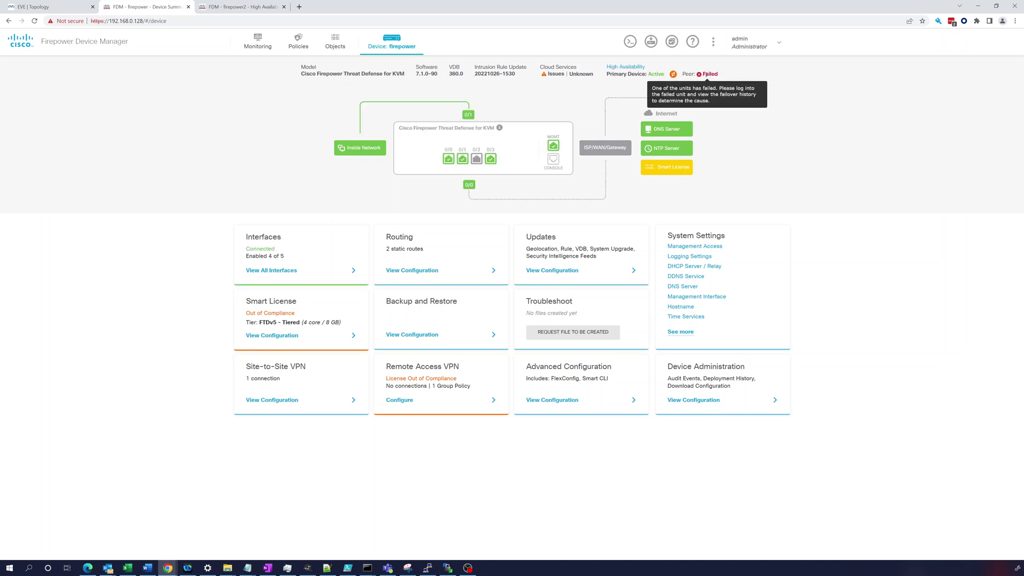
Check firepower2's pending changes and complete the HA deployment notice, indicating that both devices are configured
{"action": "left_click", "coordinate": [233, 7]}
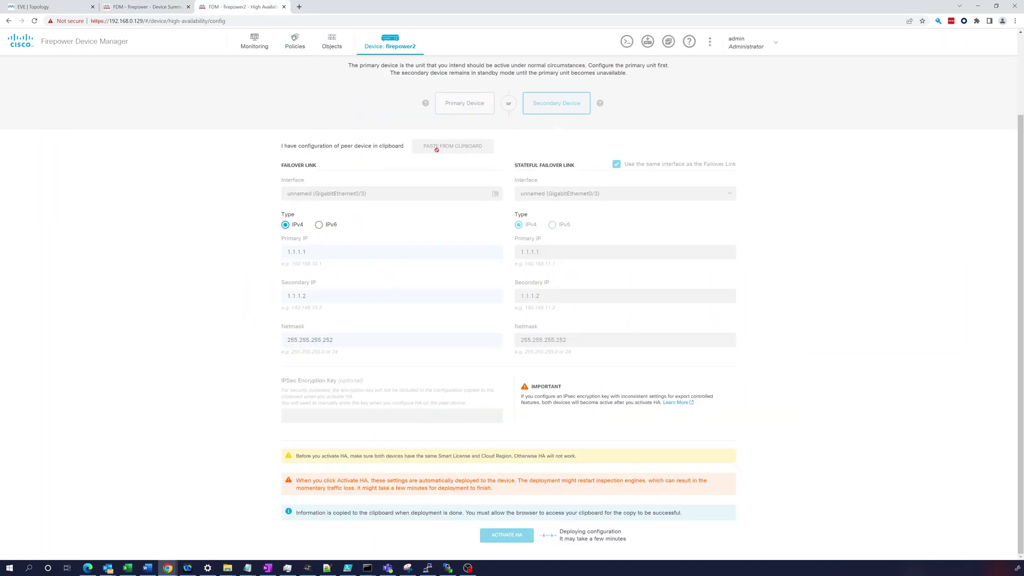
{"action": "left_click", "coordinate": [646, 41]}
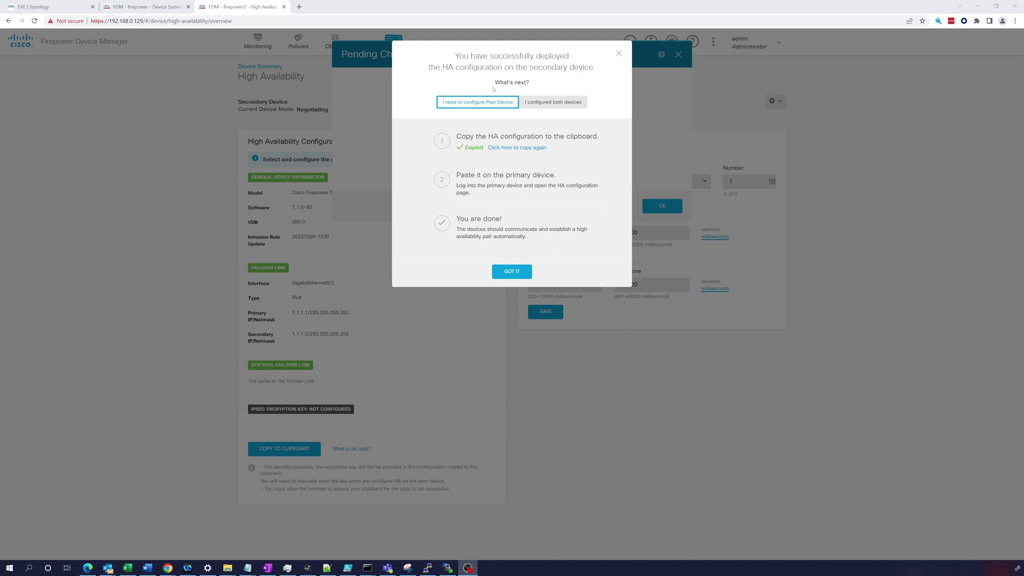
{"action": "left_click", "coordinate": [557, 104]}
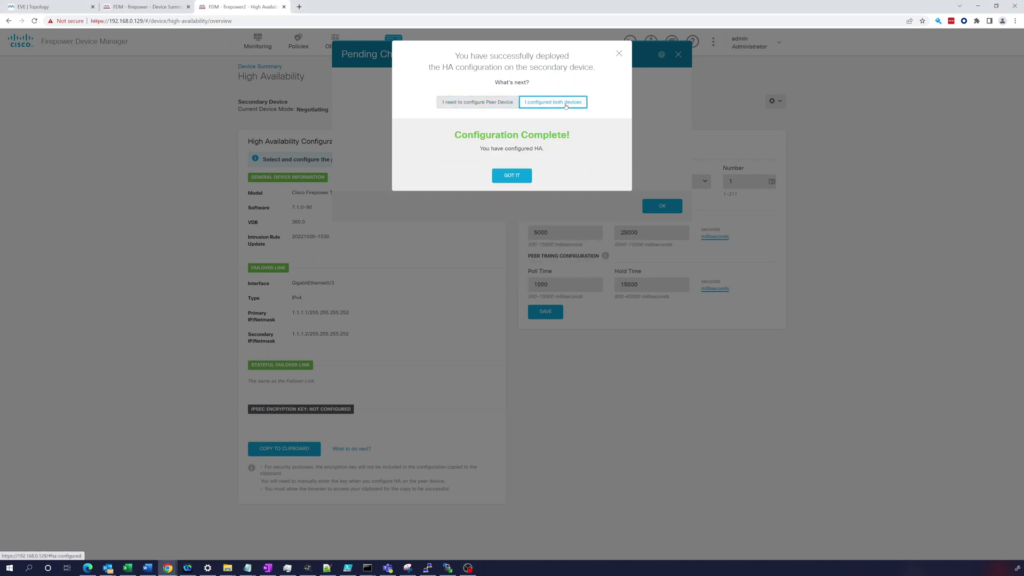
{"action": "left_click", "coordinate": [511, 176]}
{"action": "left_click", "coordinate": [681, 205]}
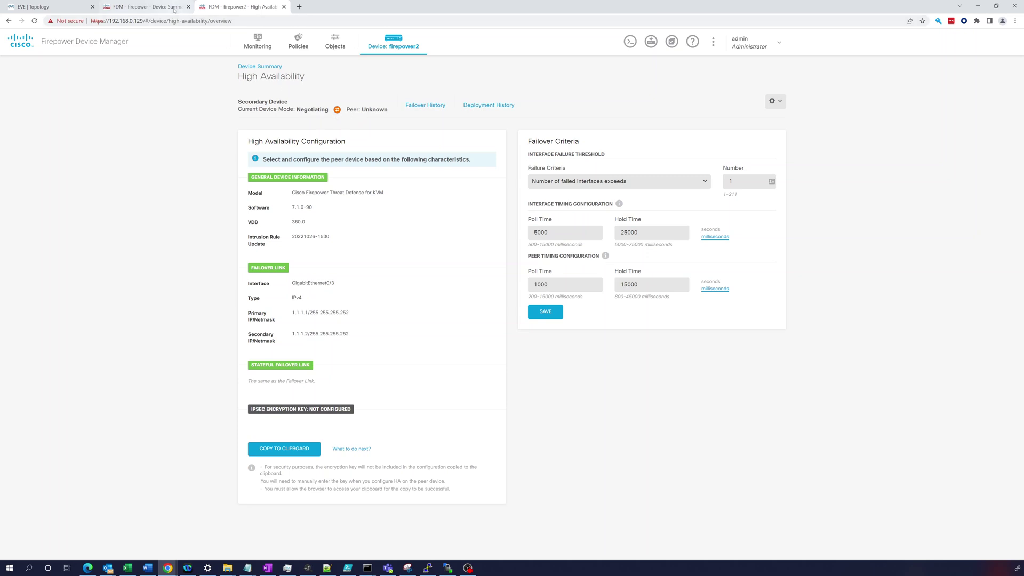
Ping 1.1.1.1 and 1.1.1.2 from firepower2's CLI console to test the failover link
{"action": "left_click", "coordinate": [630, 41]}
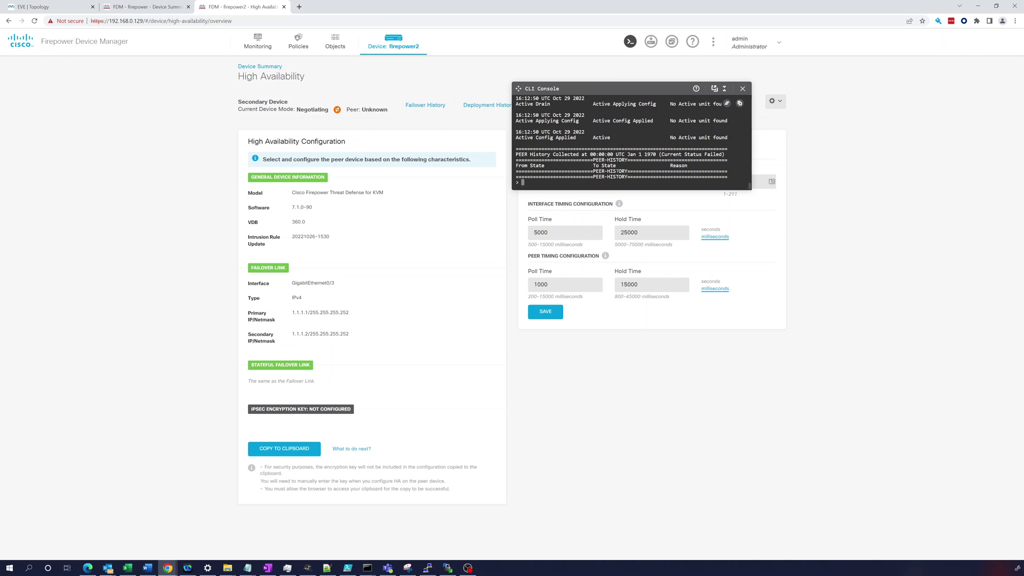
{"action": "type", "text": "ping 1.1.1.1"}
{"action": "key", "text": "Return"}
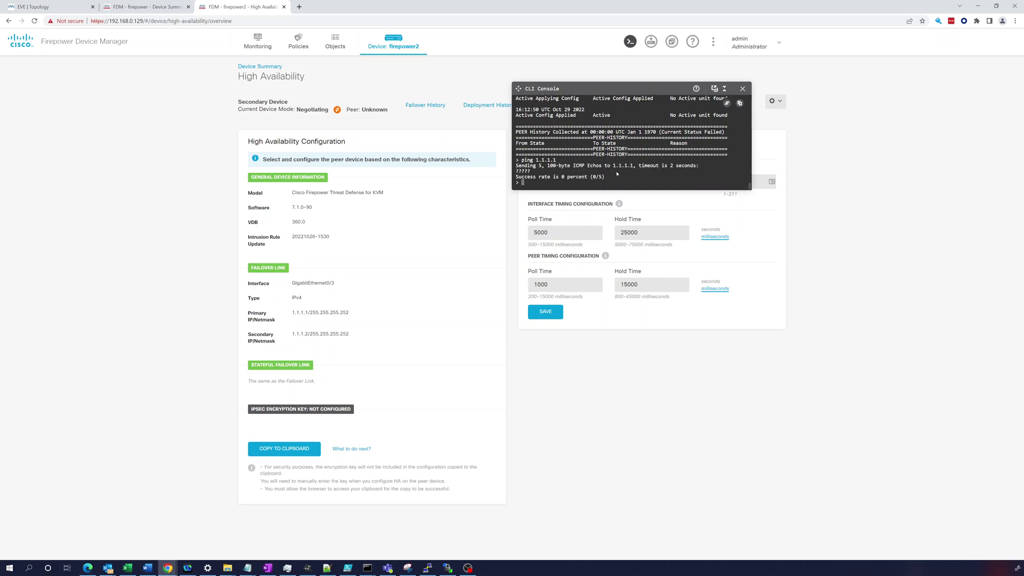
{"action": "type", "text": "ping 1.1.1.2"}
{"action": "key", "text": "Return"}
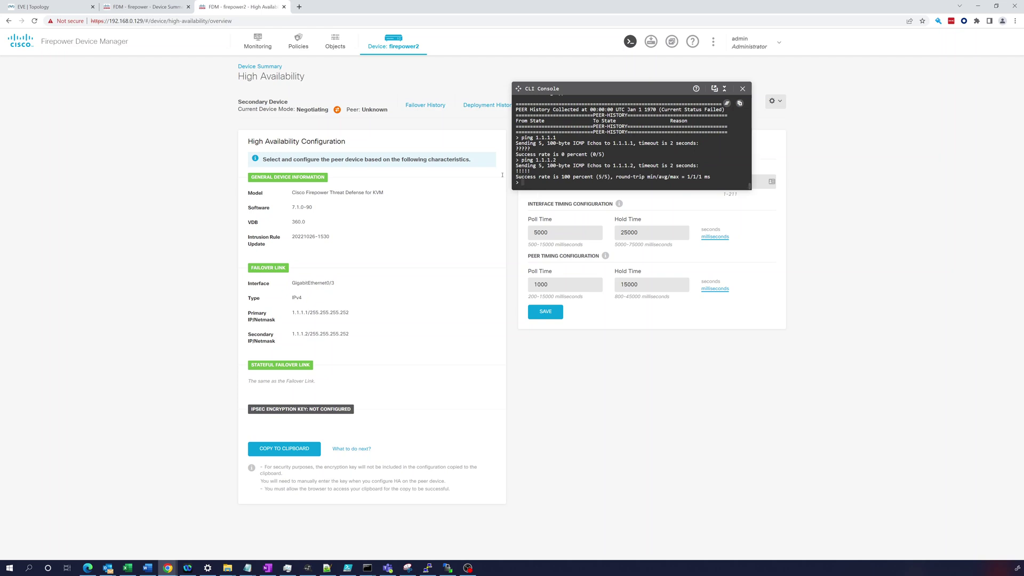
Ping 1.1.1.1 and 1.1.1.2 from the primary firewall's CLI console, and close that console
{"action": "key", "text": "ctrl+shift+Tab"}
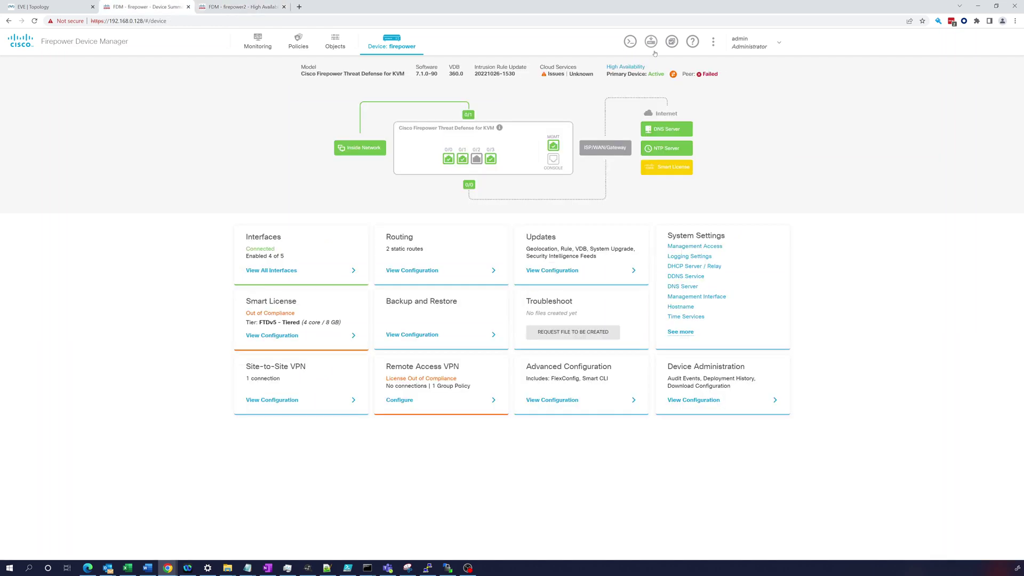
{"action": "left_click", "coordinate": [630, 41]}
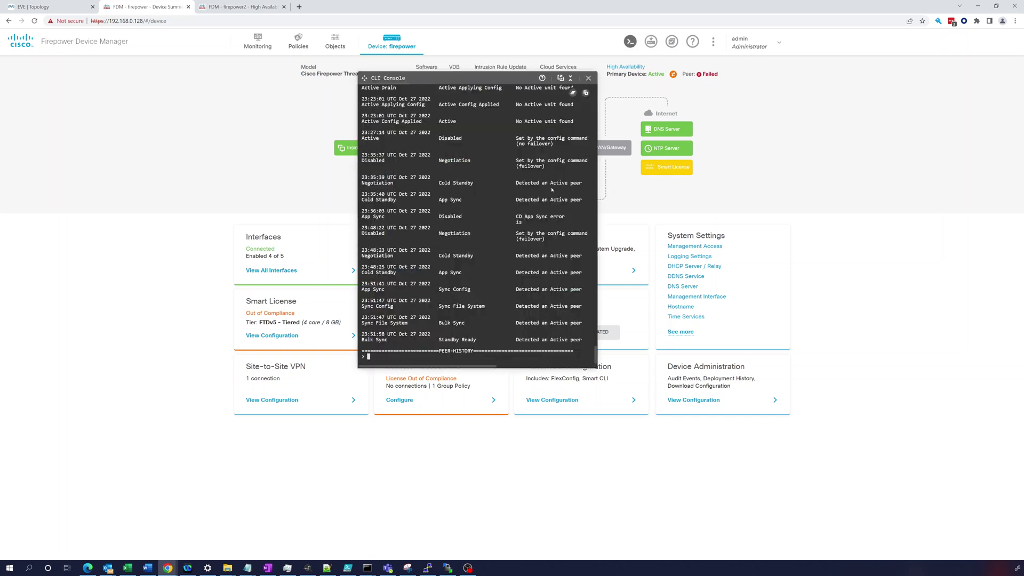
{"action": "type", "text": "ping 1.1.1.1"}
{"action": "key", "text": "Return"}
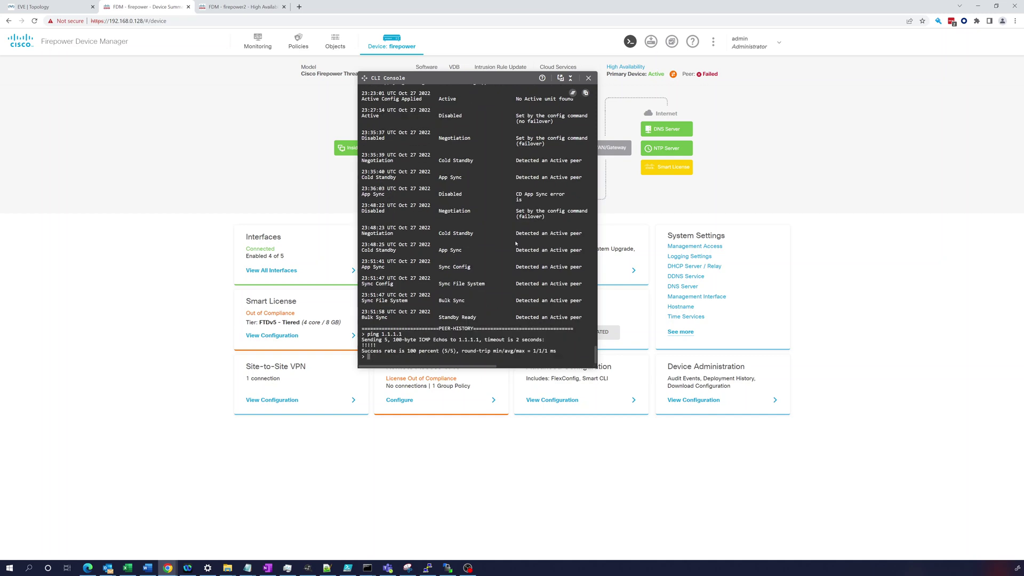
{"action": "key", "text": "Up"}
{"action": "key", "text": "BackSpace"}
{"action": "type", "text": "2"}
{"action": "key", "text": "Return"}
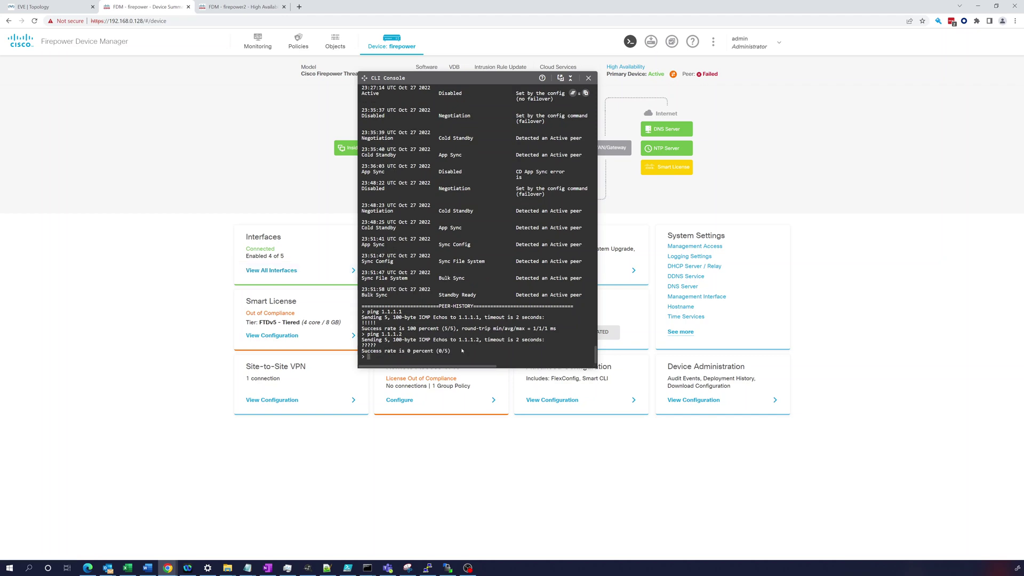
{"action": "left_click", "coordinate": [589, 78]}
Examine the primary firewall's port status and full interface list, and return to its device summary
{"action": "mouse_move", "coordinate": [476, 165]}
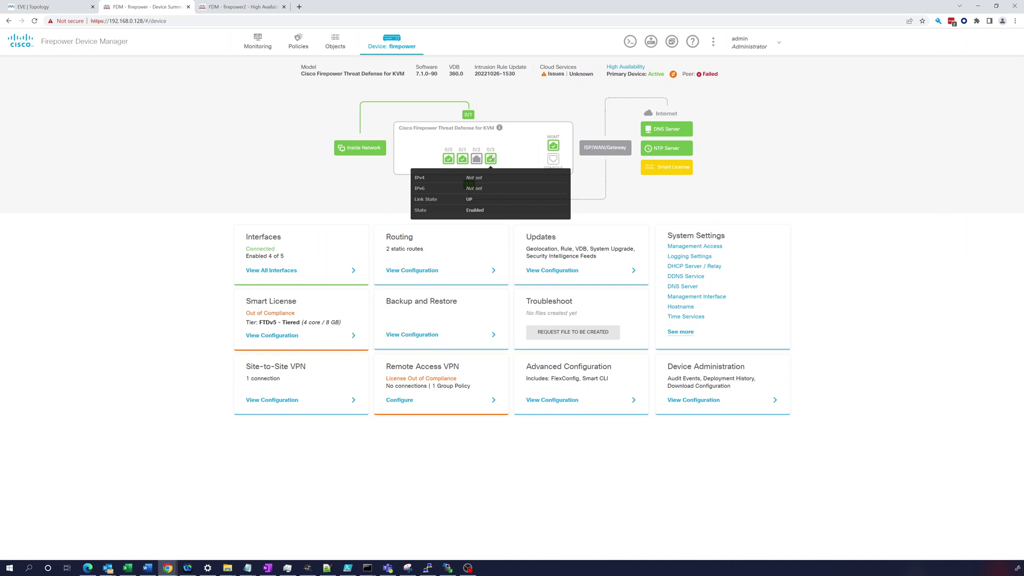
{"action": "left_click", "coordinate": [288, 272]}
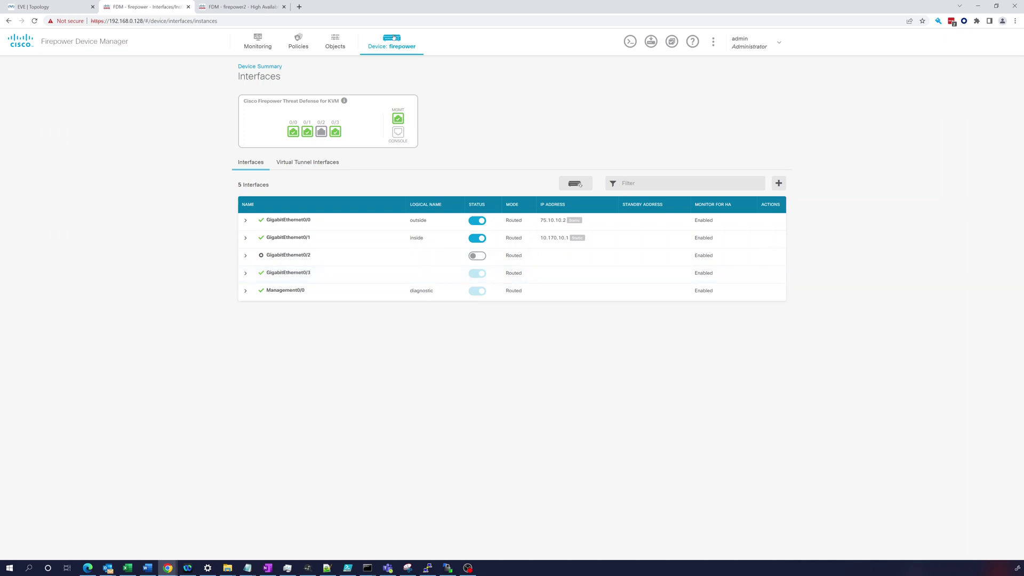
{"action": "left_click", "coordinate": [393, 37]}
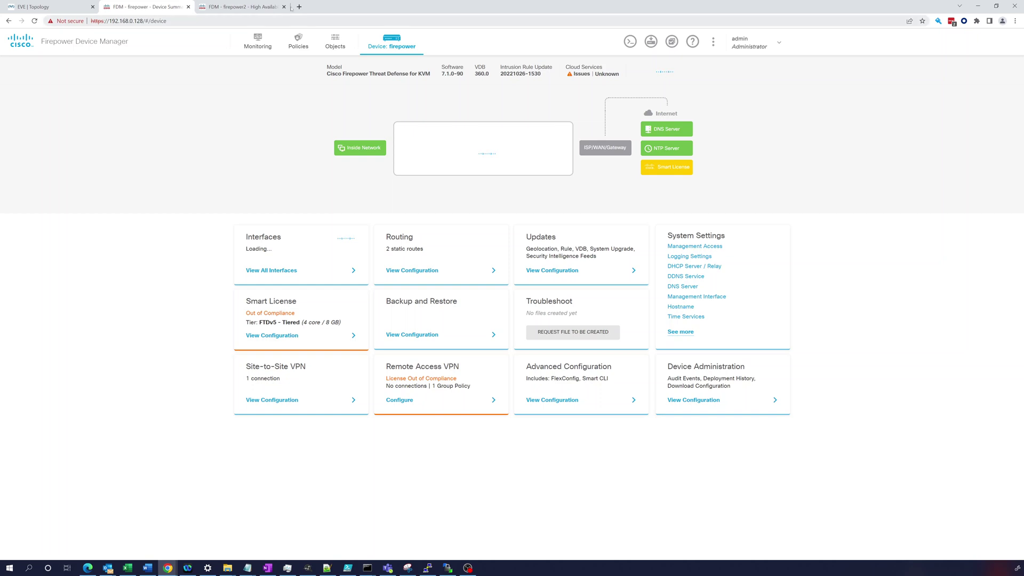
Close firepower2's CLI console and examine its interface list, including the subinterfaces of GigabitEthernet0/3
{"action": "left_click", "coordinate": [260, 6]}
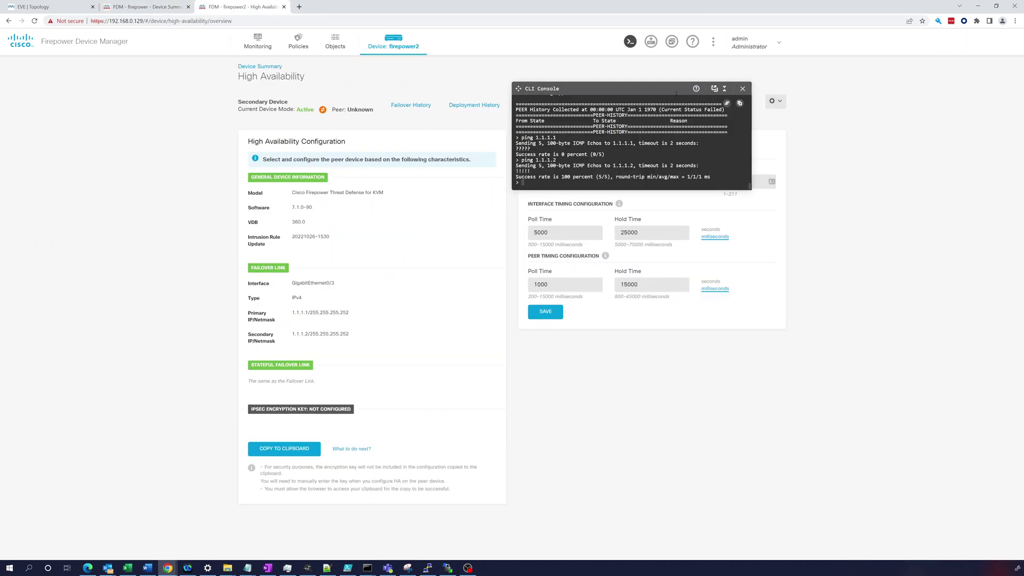
{"action": "left_click", "coordinate": [742, 89]}
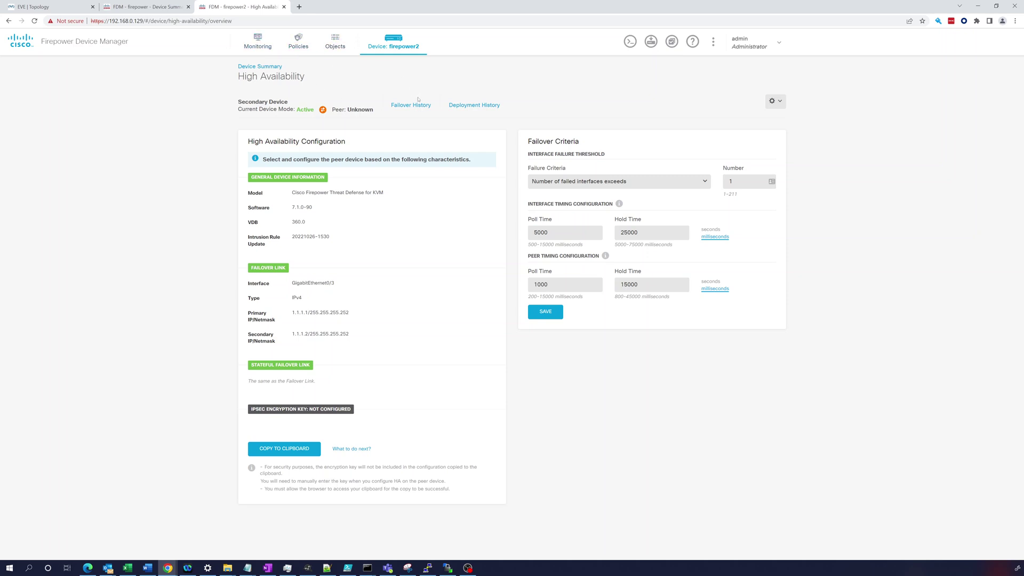
{"action": "left_click", "coordinate": [392, 39]}
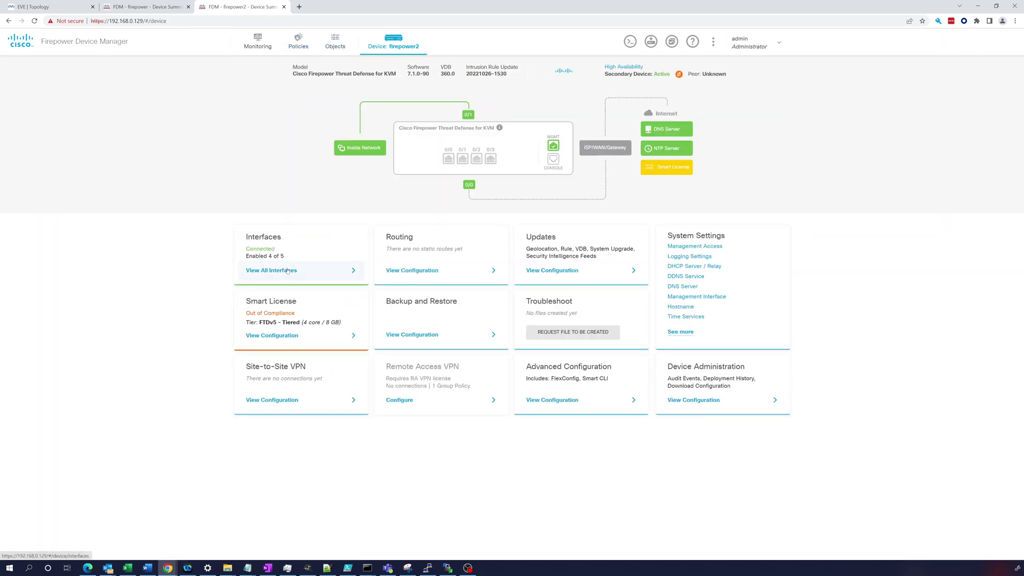
{"action": "left_click", "coordinate": [287, 270]}
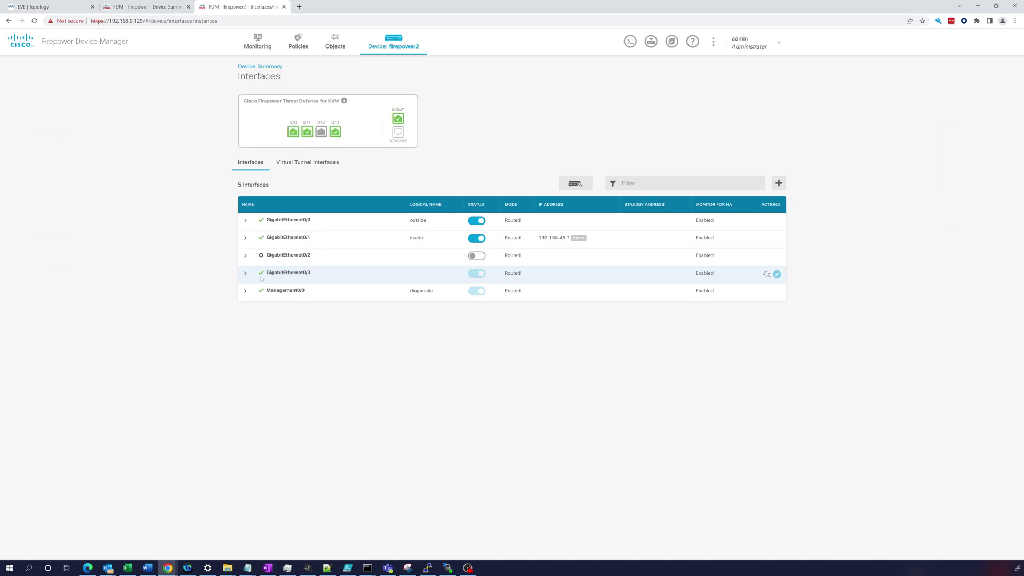
{"action": "left_click", "coordinate": [245, 273]}
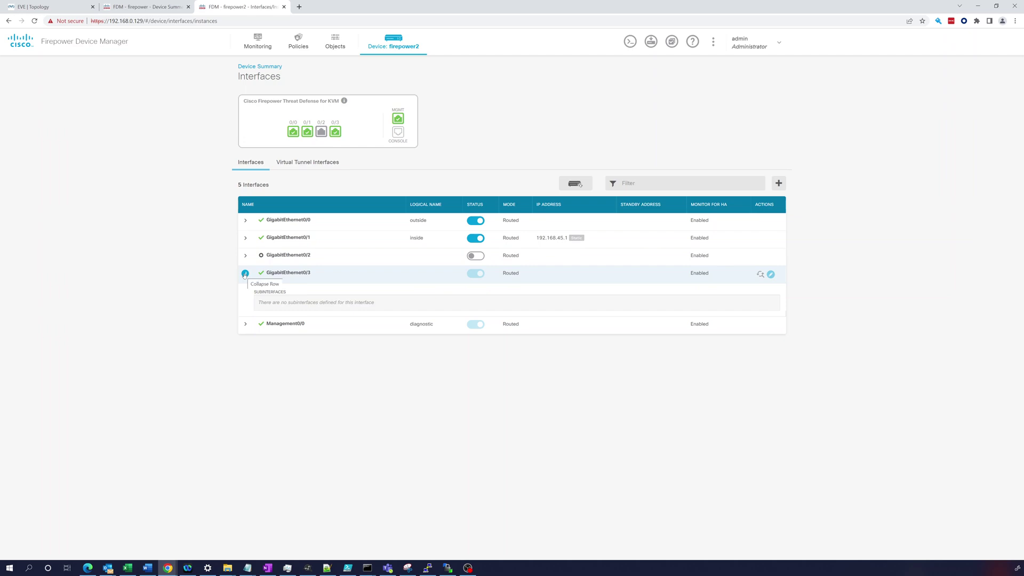
{"action": "left_click", "coordinate": [244, 273]}
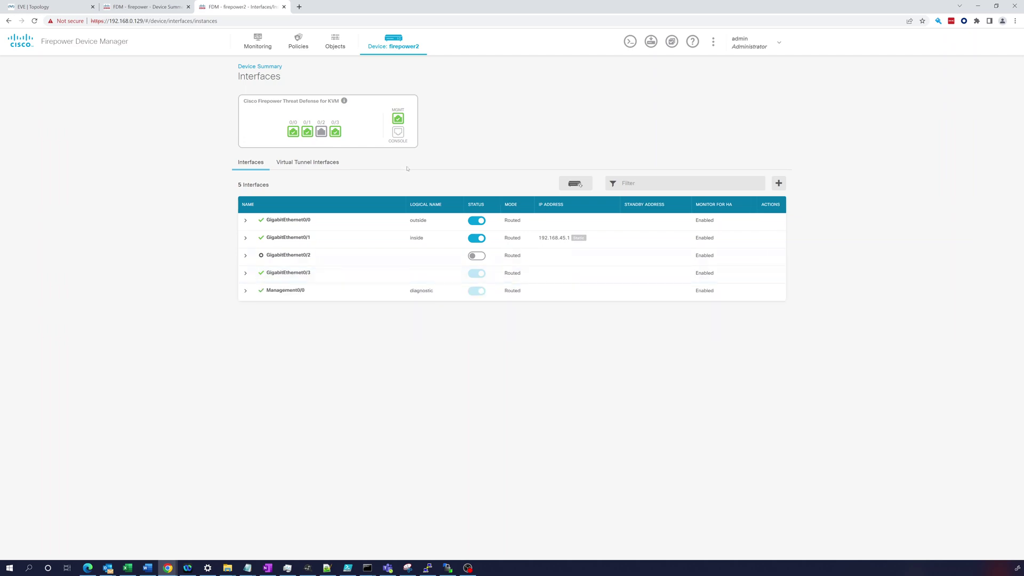
Open the primary firewall's full interface list, ping 1.1.1.2 again from its CLI console, and close the console
{"action": "left_click", "coordinate": [166, 9]}
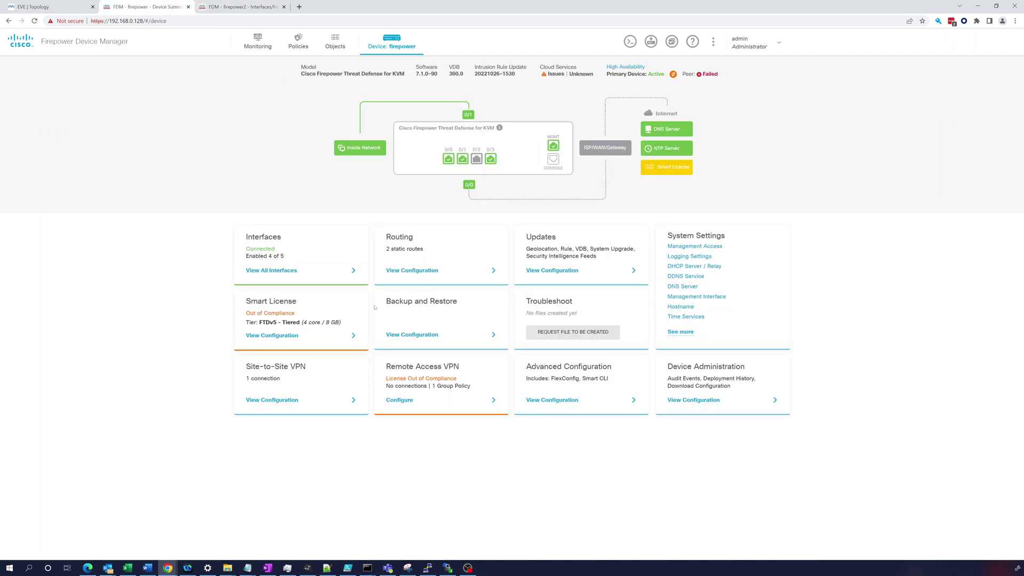
{"action": "left_click", "coordinate": [267, 271]}
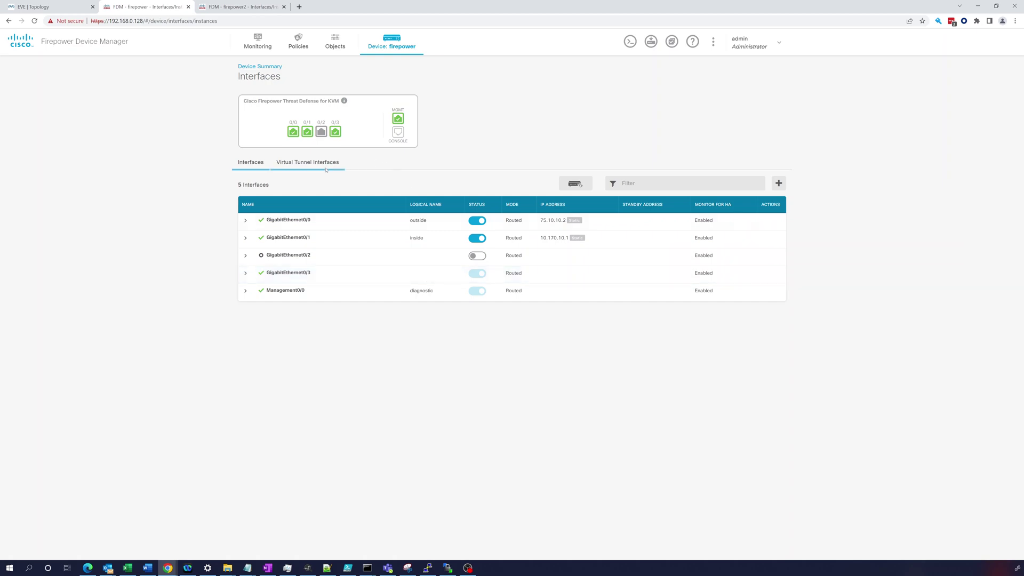
{"action": "left_click", "coordinate": [631, 43]}
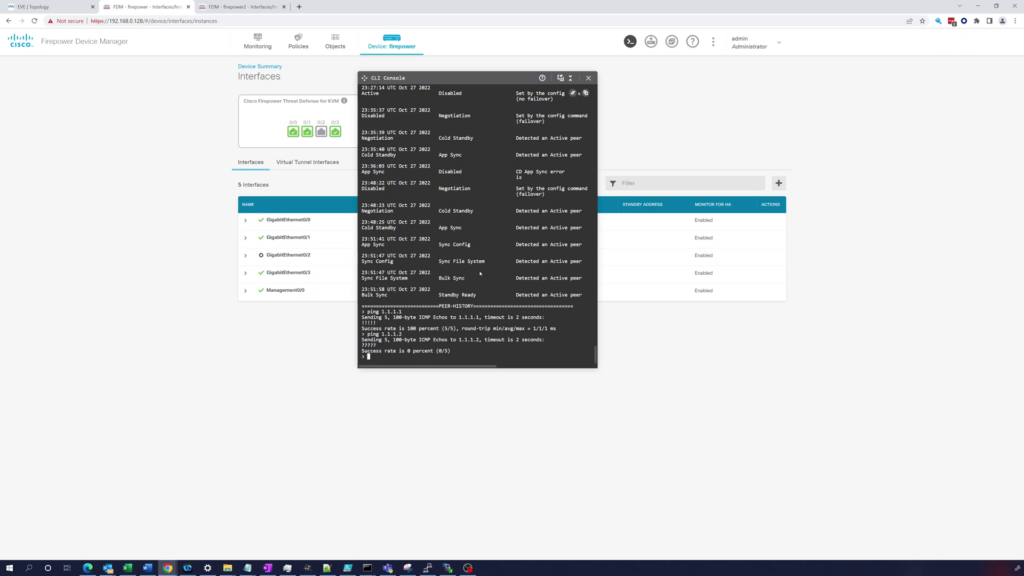
{"action": "key", "text": "Up"}
{"action": "key", "text": "Return"}
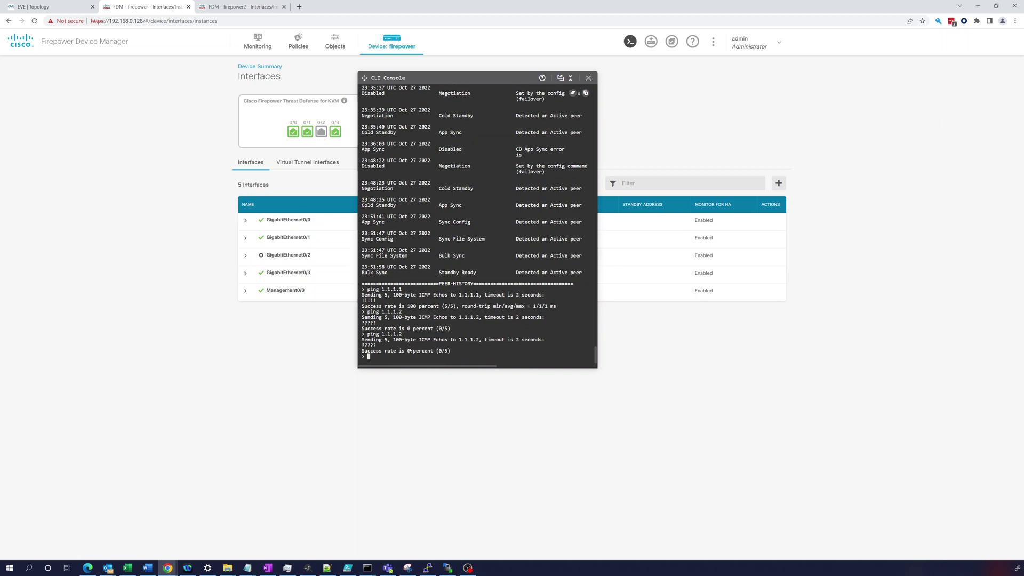
{"action": "left_click", "coordinate": [589, 78]}
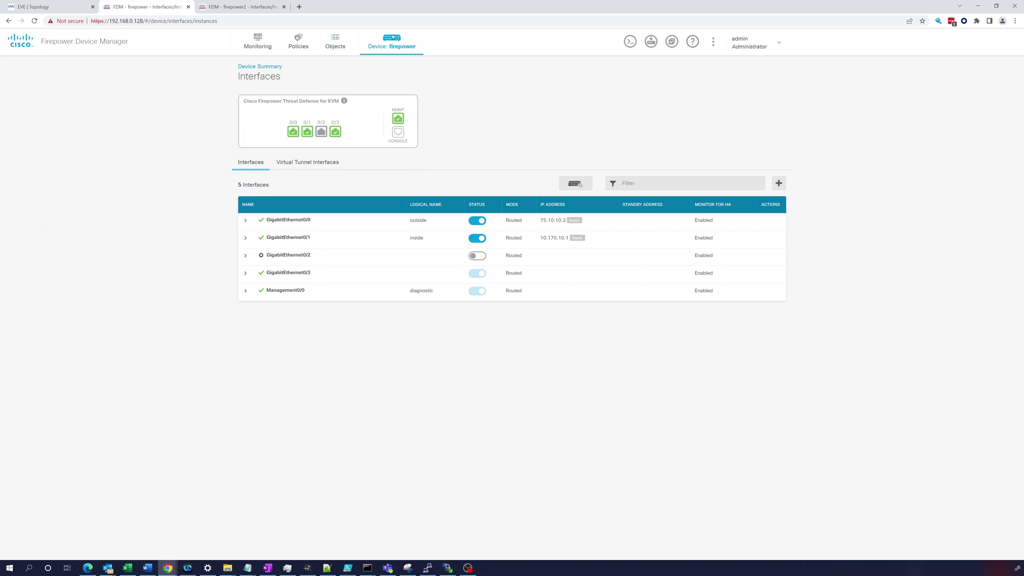
Check the high availability status on both device summaries, and examine firepower2's High Availability configuration and failover history
{"action": "left_click", "coordinate": [392, 37]}
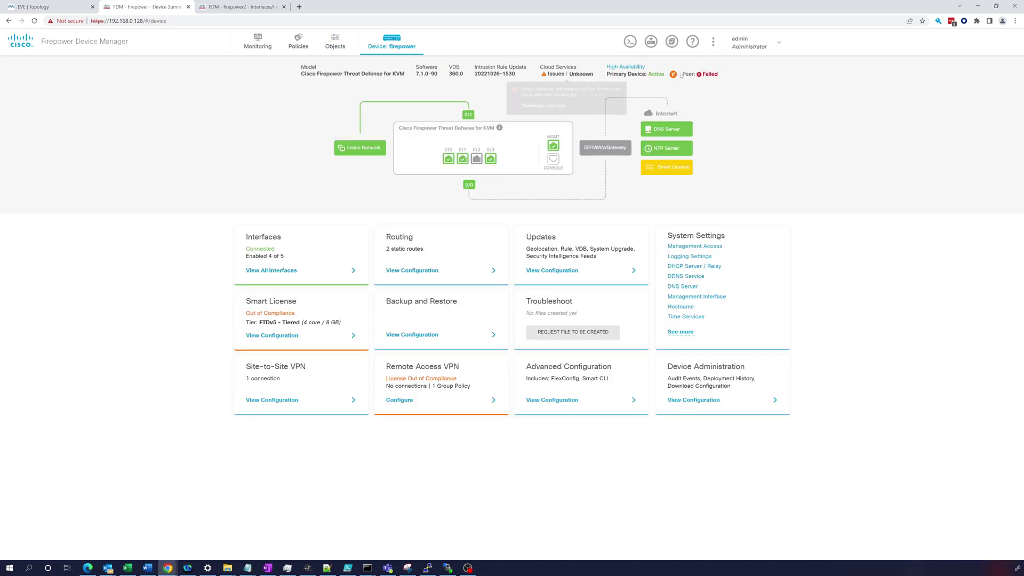
{"action": "mouse_move", "coordinate": [688, 74]}
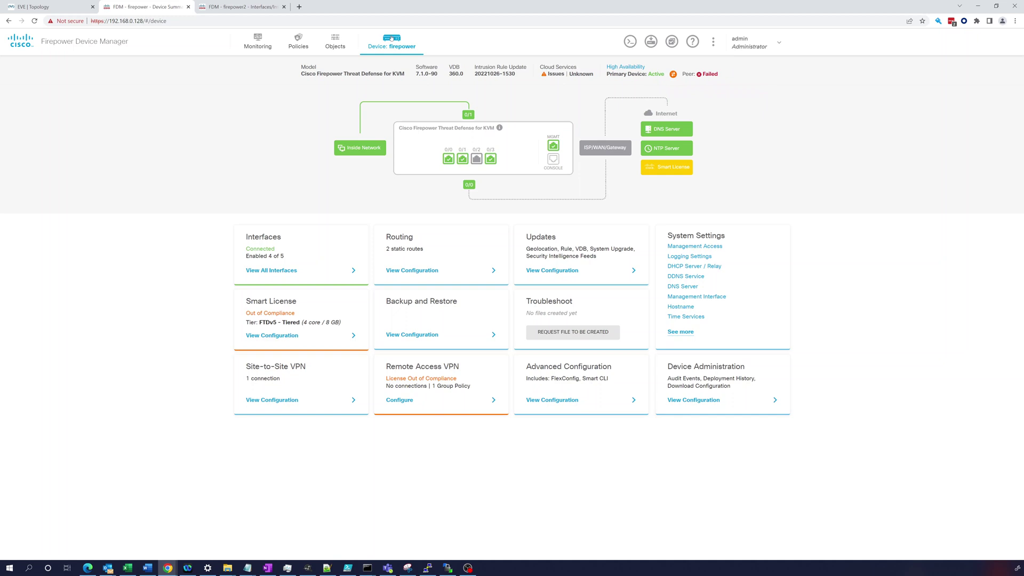
{"action": "left_click", "coordinate": [265, 12]}
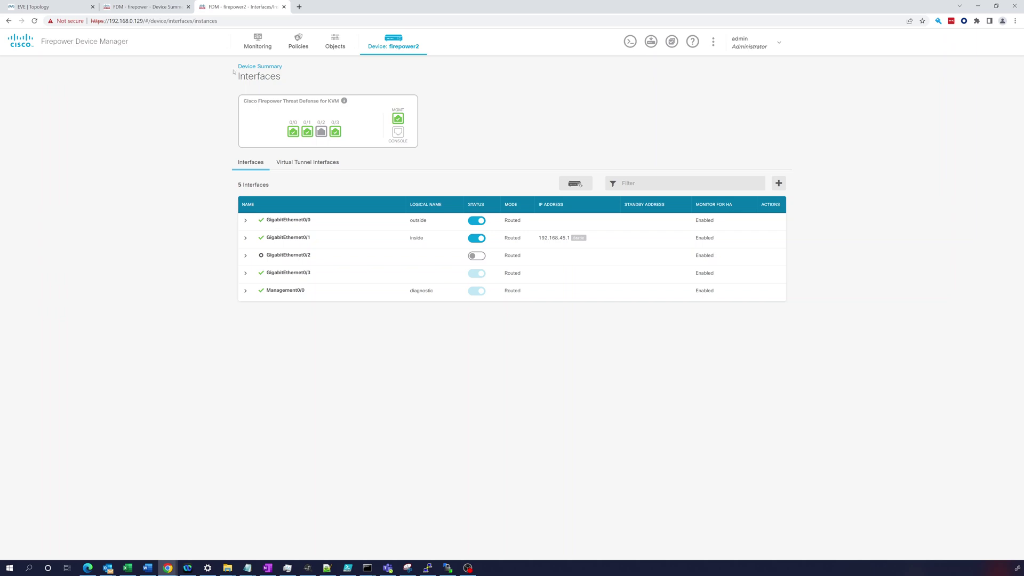
{"action": "left_click", "coordinate": [387, 47]}
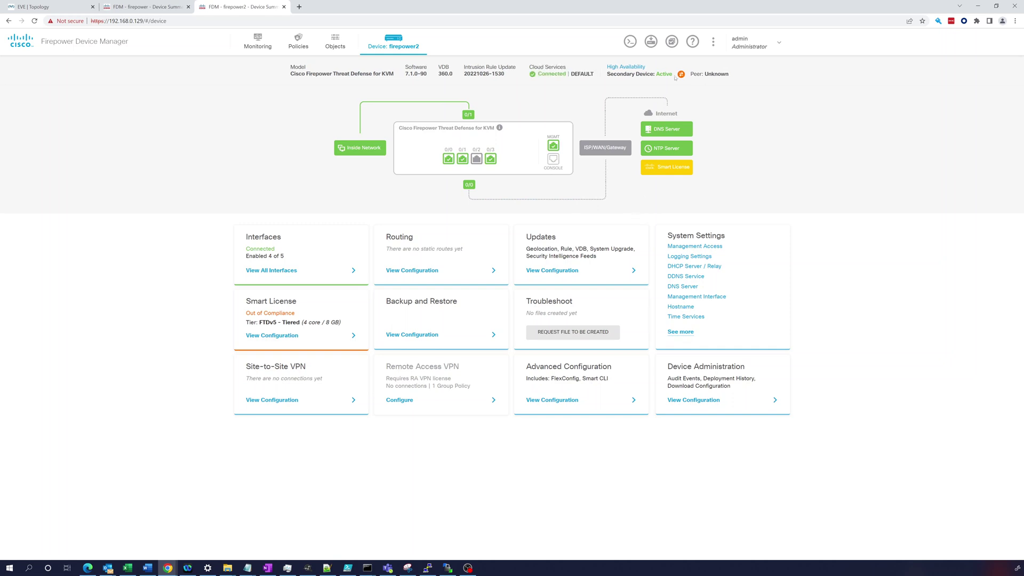
{"action": "left_click", "coordinate": [624, 67]}
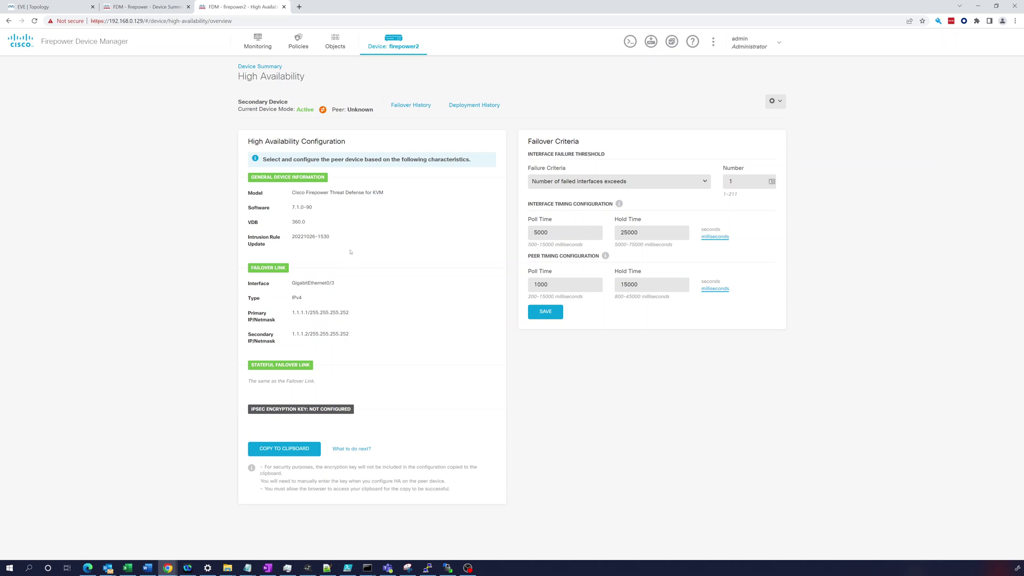
{"action": "left_click", "coordinate": [412, 106]}
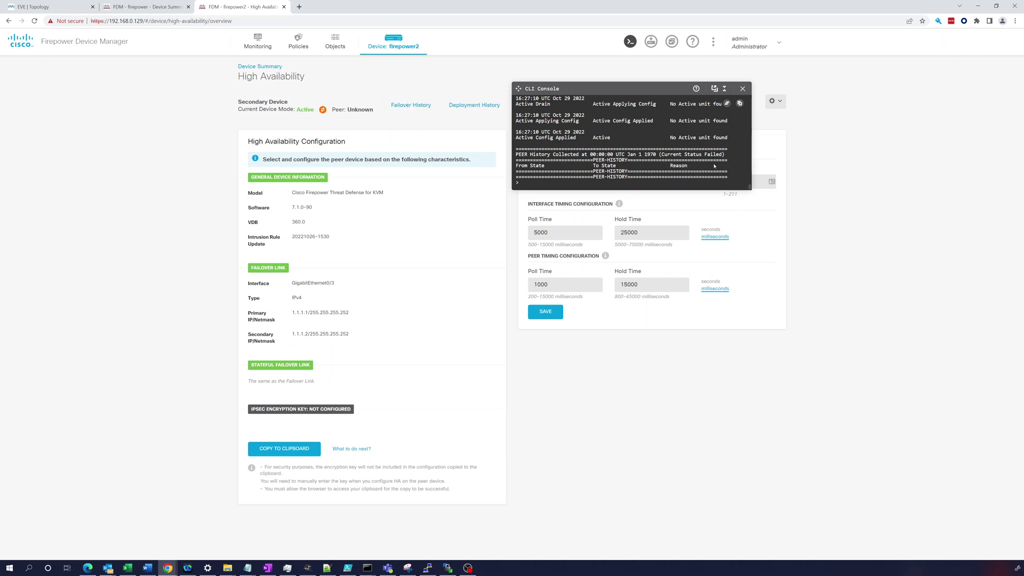
Examine the primary firewall's High Availability configuration and failover history, and close its CLI console
{"action": "left_click", "coordinate": [161, 8]}
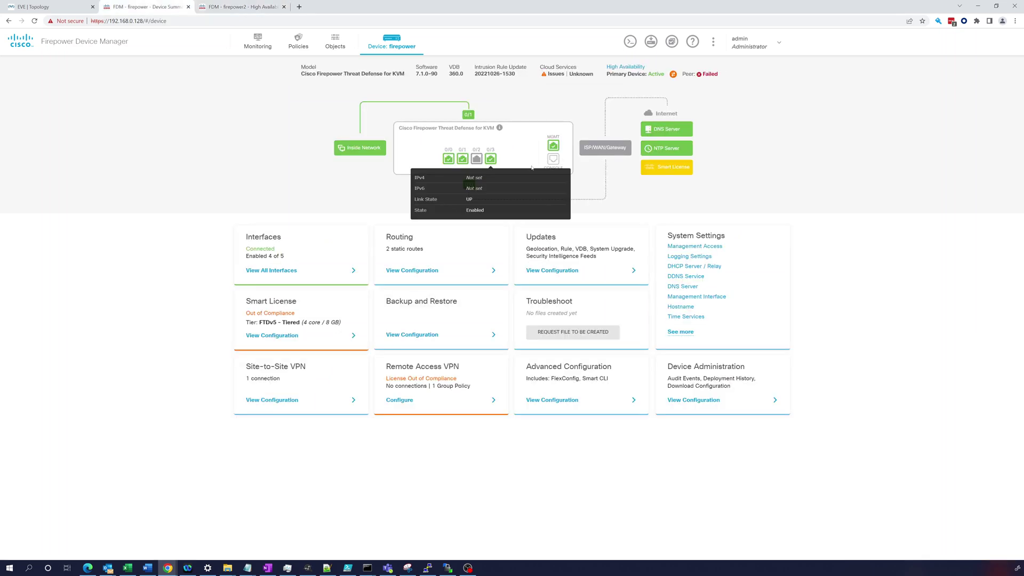
{"action": "left_click", "coordinate": [628, 68]}
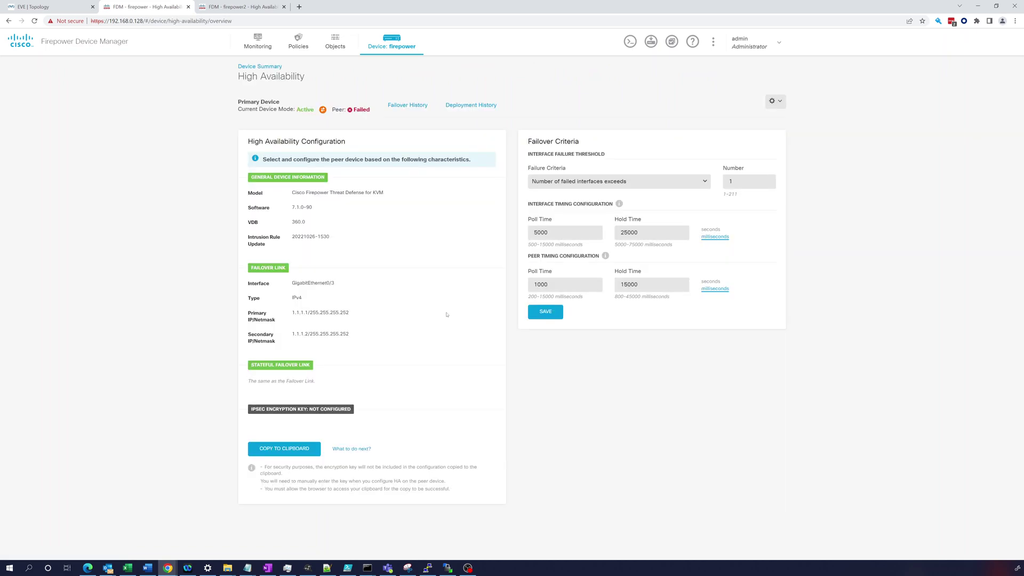
{"action": "left_click", "coordinate": [414, 106]}
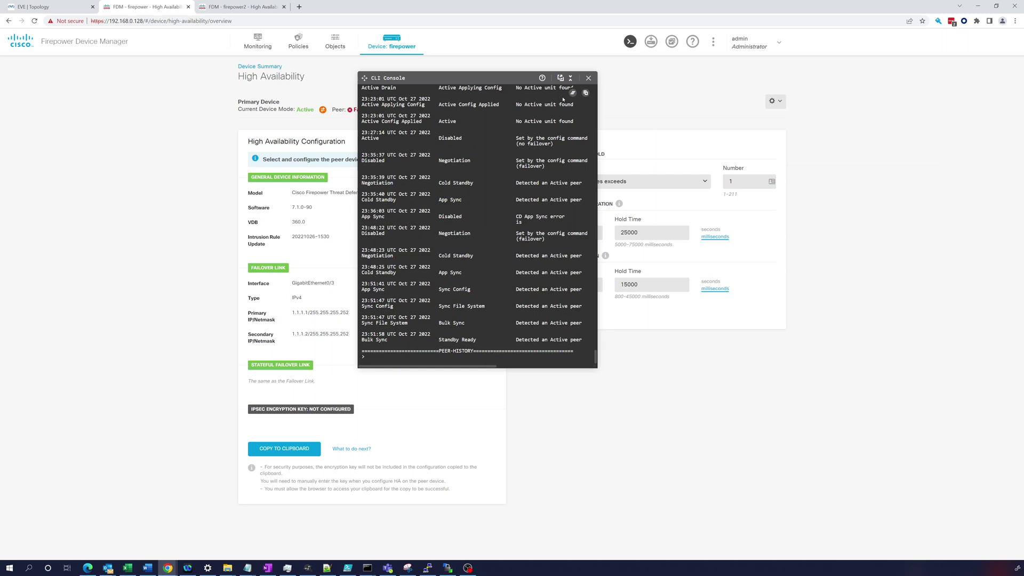
{"action": "left_click", "coordinate": [589, 78]}
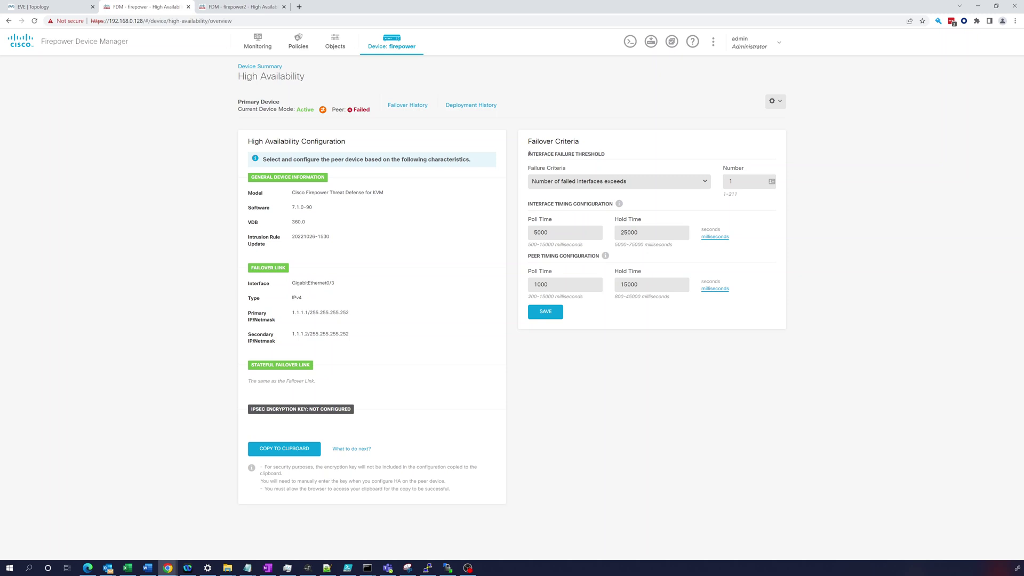
Break HA on the primary firewall, leaving the option to disable this unit's interfaces unselected
{"action": "left_click", "coordinate": [772, 101]}
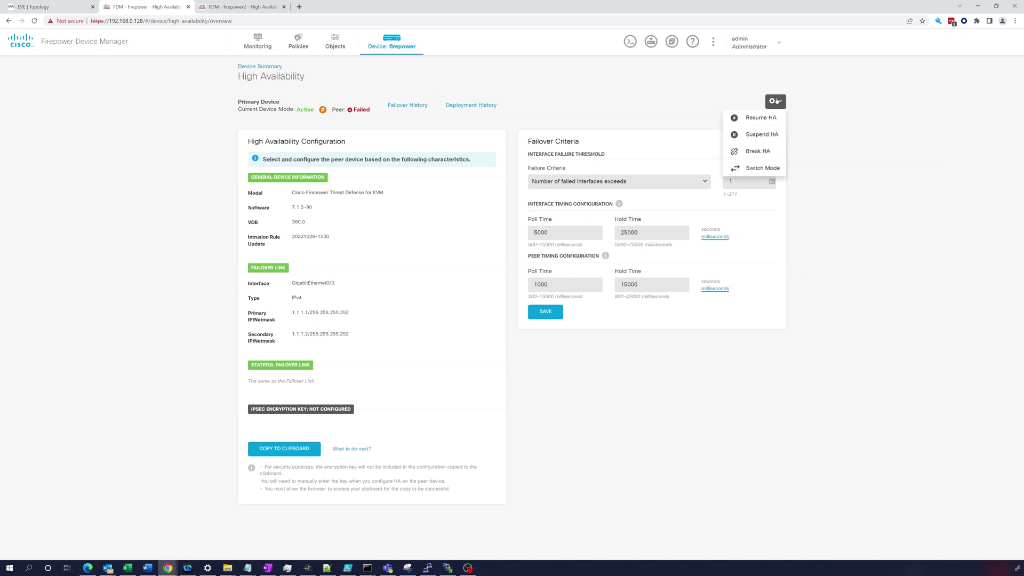
{"action": "left_click", "coordinate": [752, 152]}
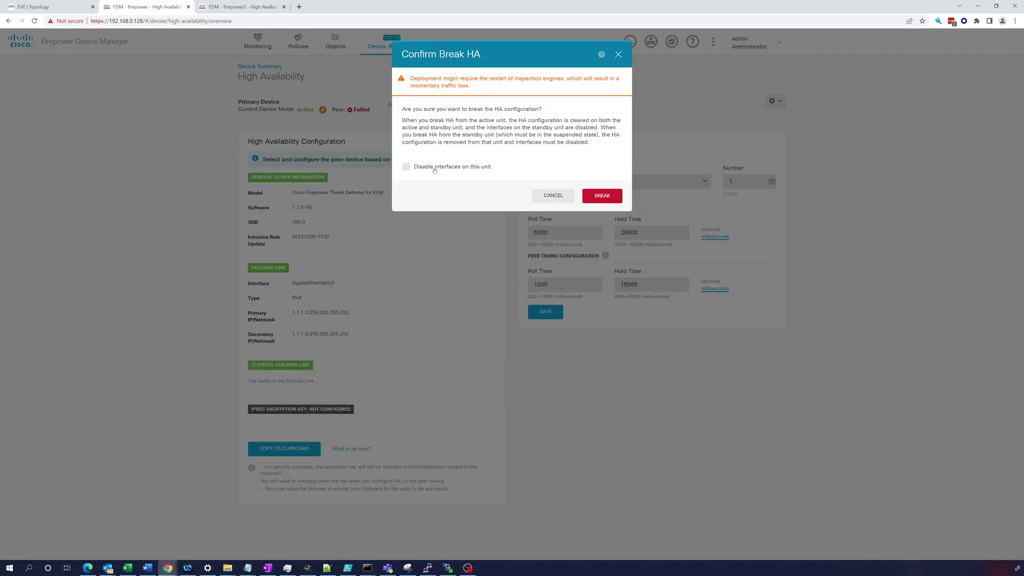
{"action": "left_click", "coordinate": [602, 196]}
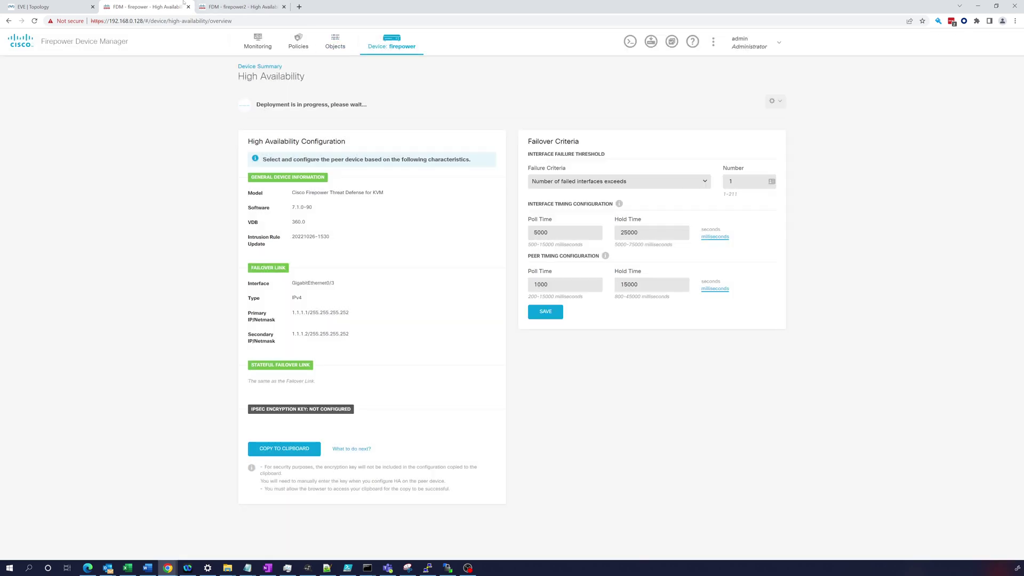
Close firepower2's CLI console and break HA on firepower2 without disabling its interfaces
{"action": "left_click", "coordinate": [268, 11]}
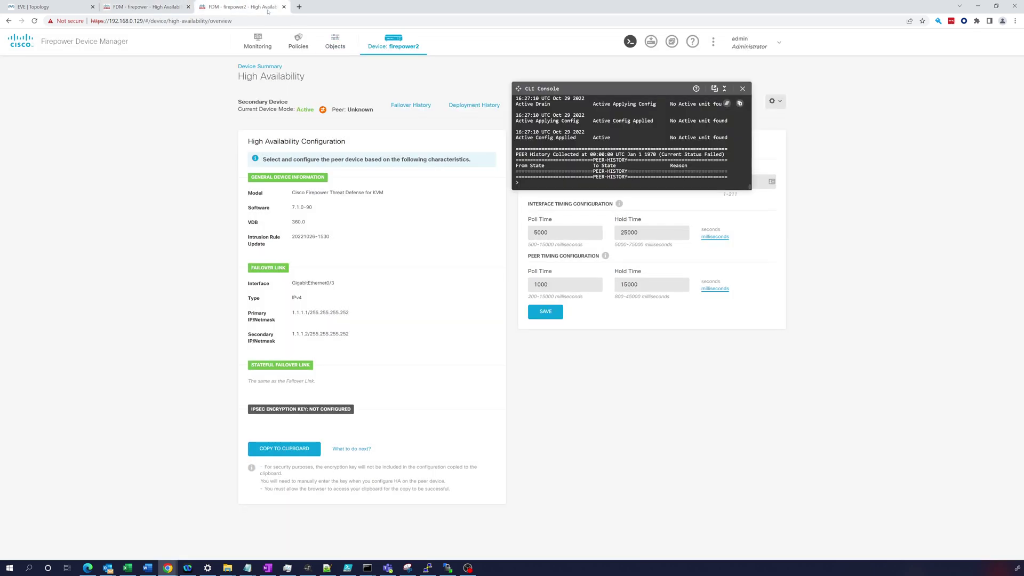
{"action": "left_click", "coordinate": [743, 88]}
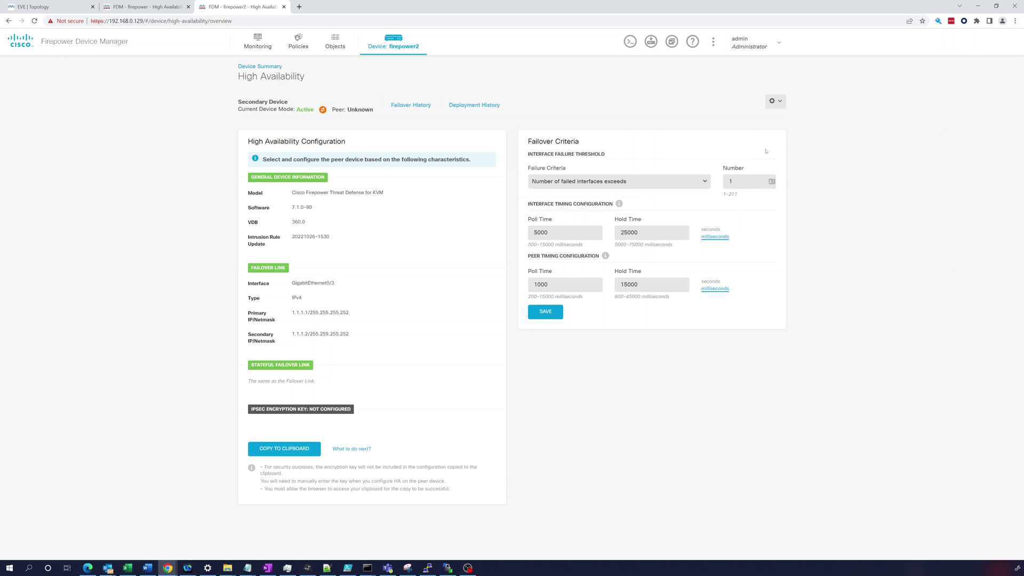
{"action": "left_click", "coordinate": [774, 102]}
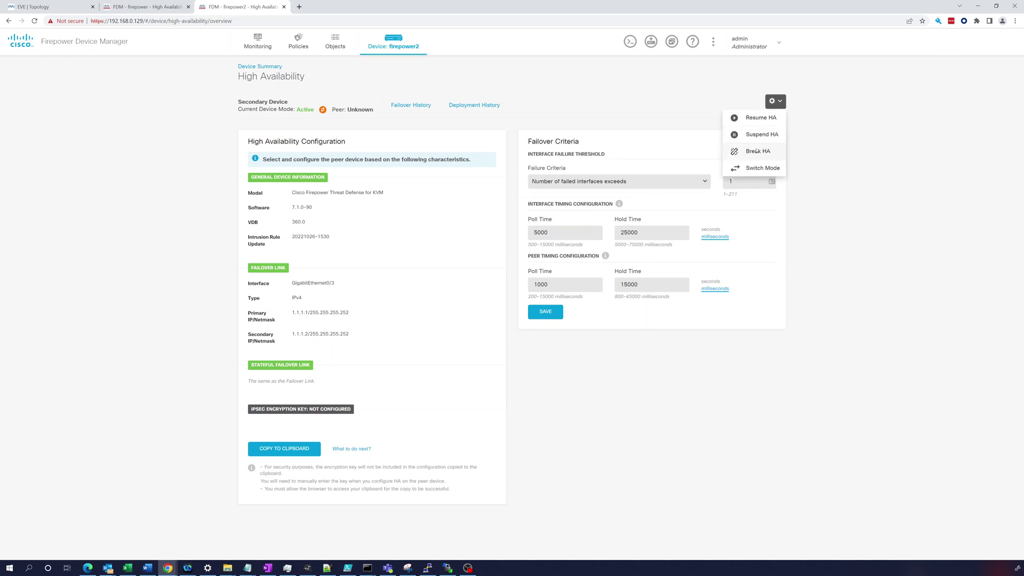
{"action": "left_click", "coordinate": [756, 150]}
{"action": "left_click", "coordinate": [601, 196]}
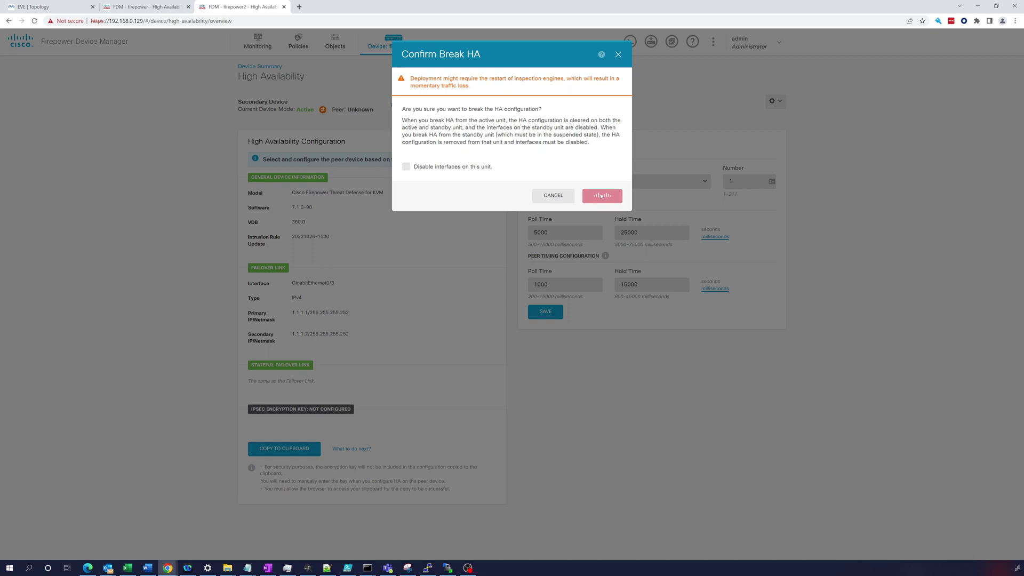
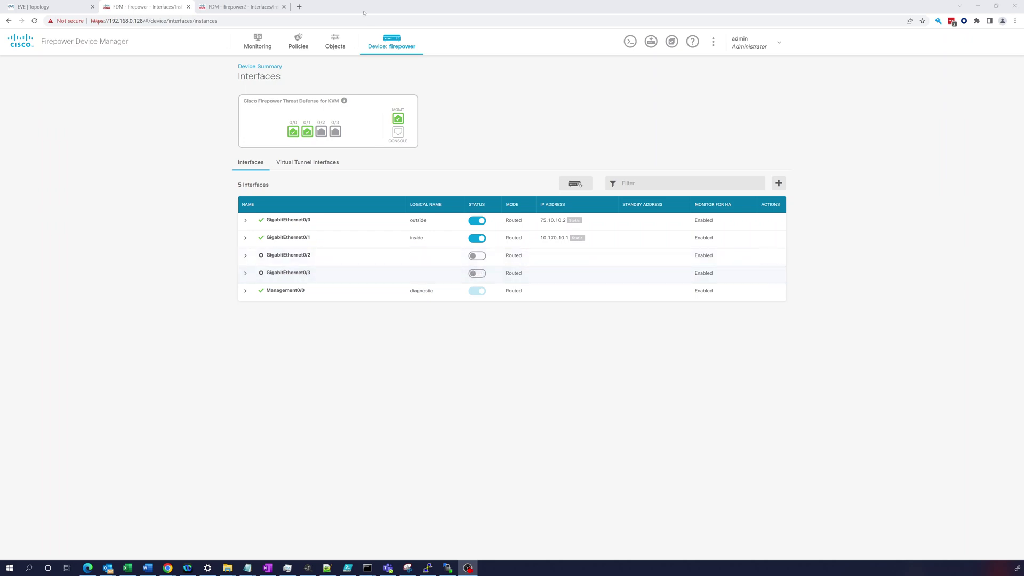
Compare the interface lists of the primary firewall and firepower2
{"action": "key", "text": "alt+Tab"}
{"action": "left_click", "coordinate": [158, 9]}
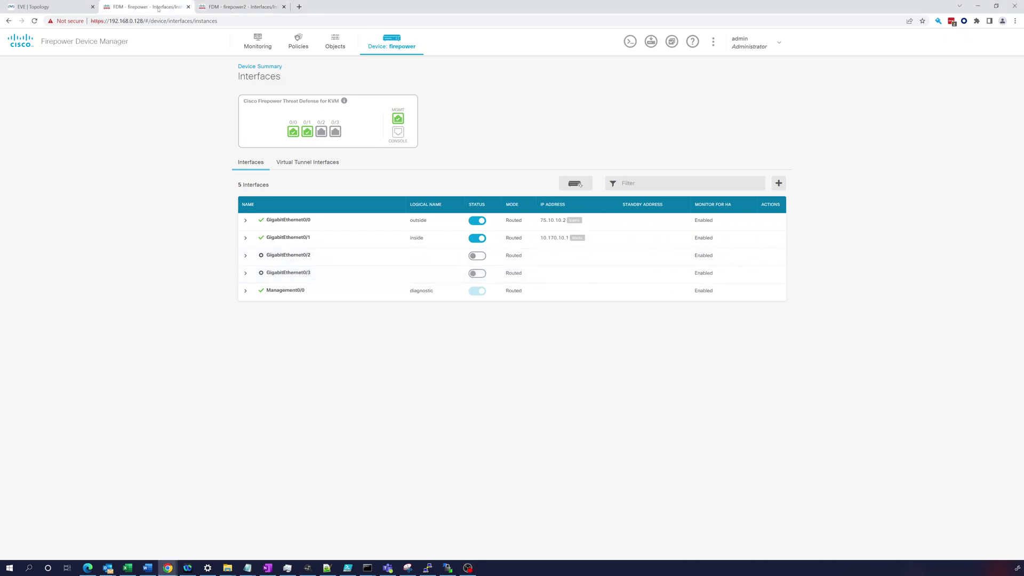
{"action": "left_click", "coordinate": [215, 9]}
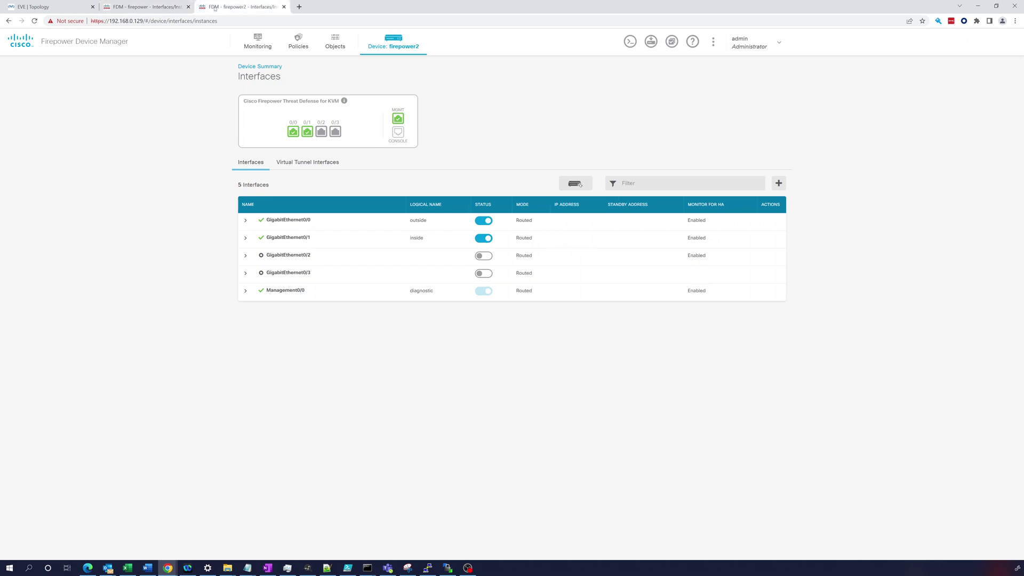
Set the standby IP address of the primary firewall's outside interface, GigabitEthernet0/0, to 75.10.10.3 and save it
{"action": "left_click", "coordinate": [179, 8]}
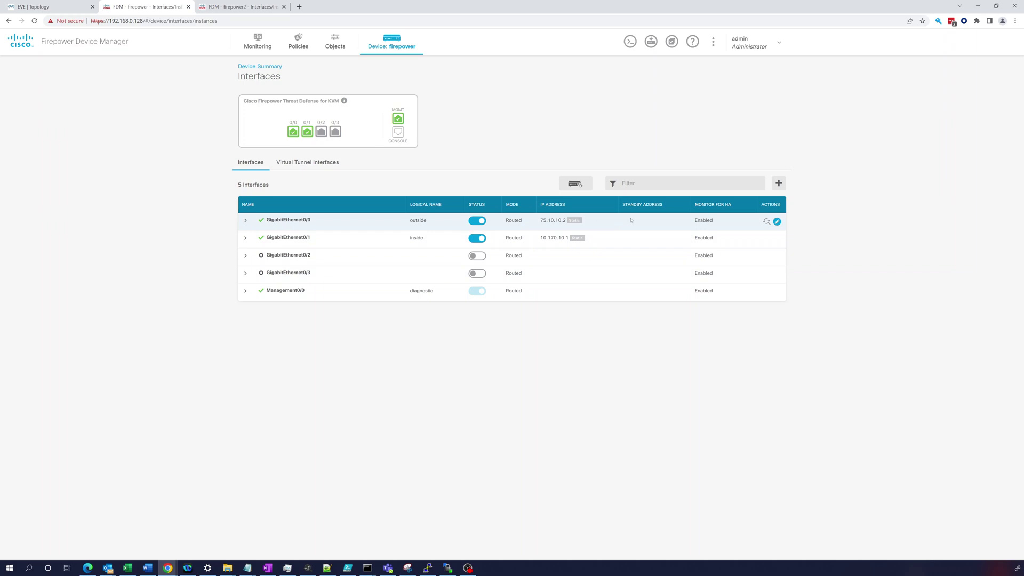
{"action": "left_click", "coordinate": [777, 222]}
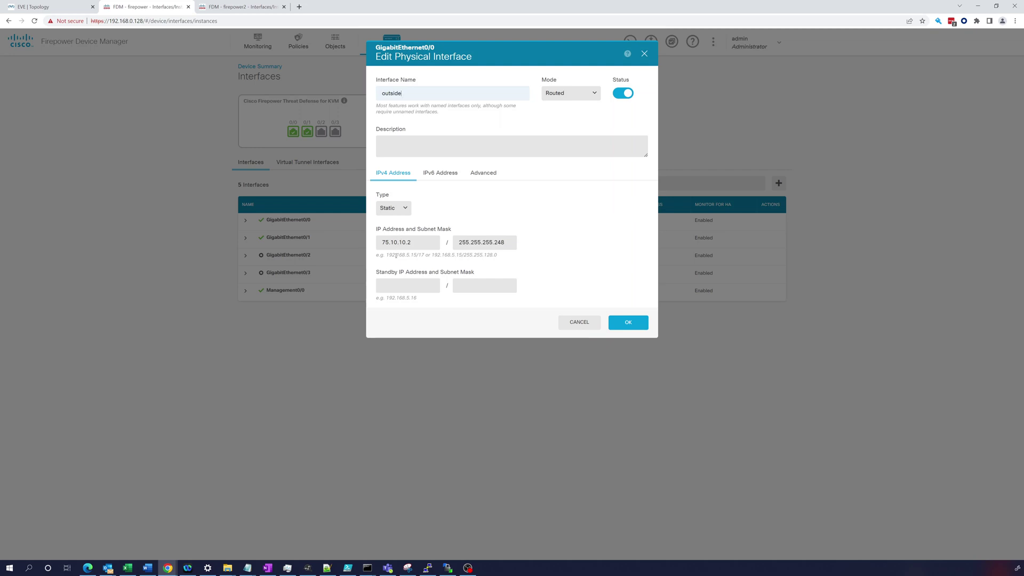
{"action": "left_click", "coordinate": [395, 283]}
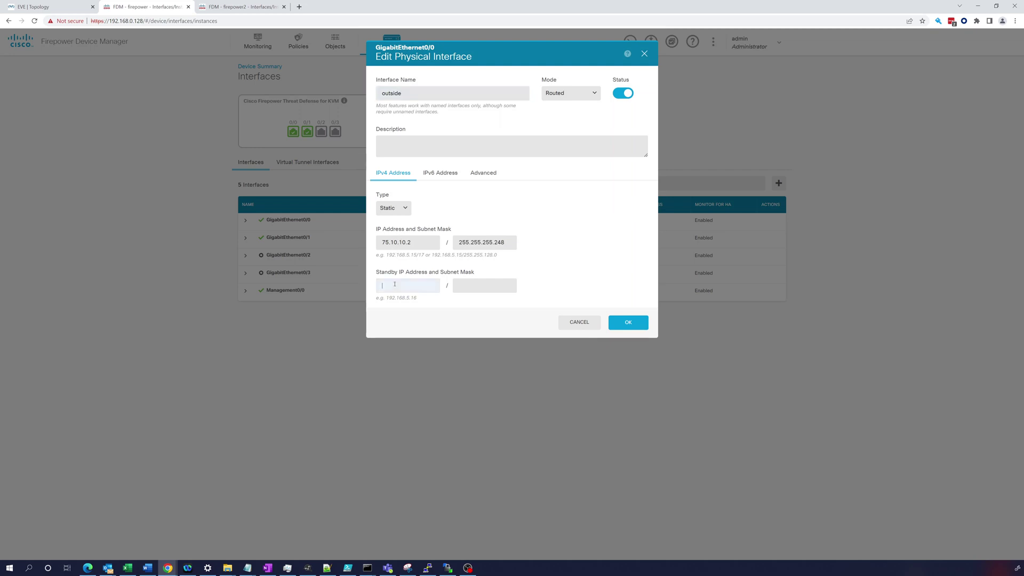
{"action": "type", "text": "75.10.10.3"}
{"action": "left_click", "coordinate": [624, 322]}
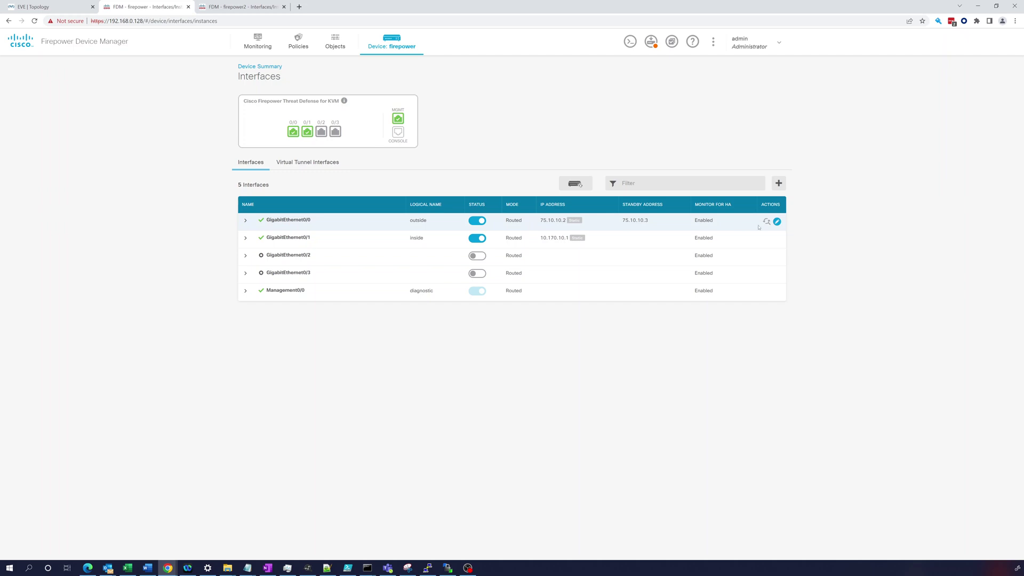
Enter 10.170.10.2 as the standby IP address of the primary firewall's inside interface, GigabitEthernet0/1
{"action": "left_click", "coordinate": [777, 239]}
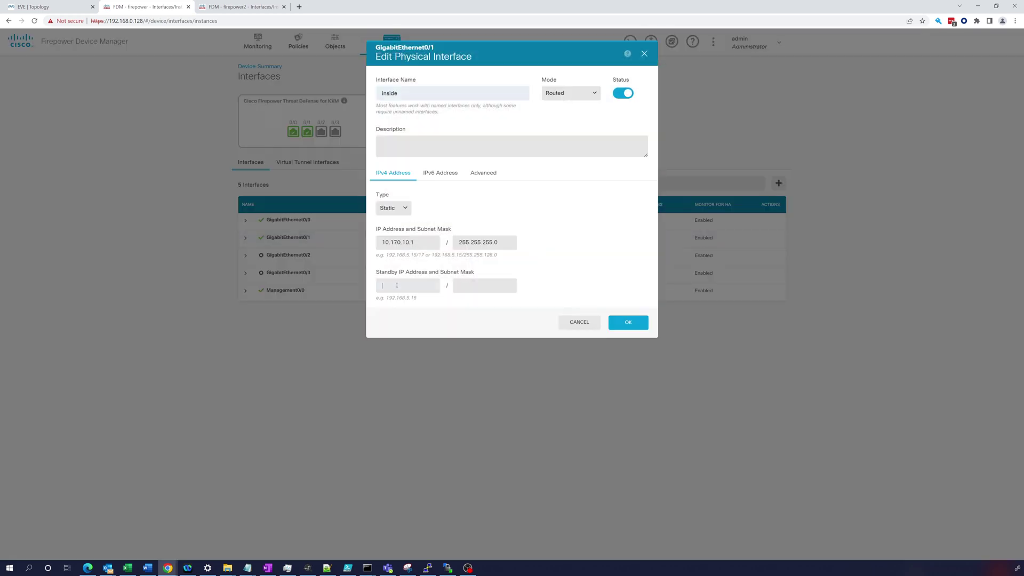
{"action": "type", "text": "10.170.10.2"}
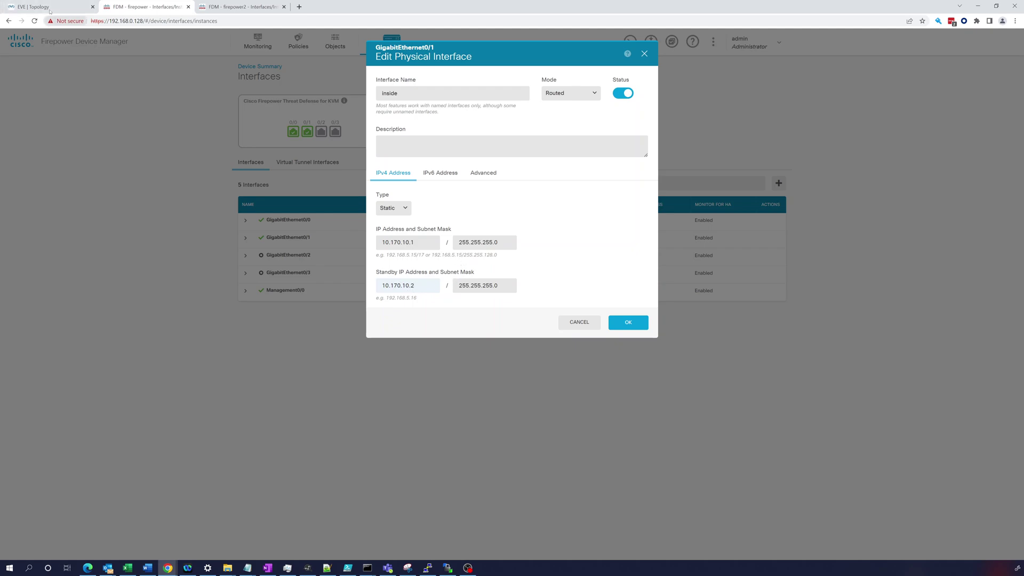
Switch to the EVE topology, open PC1's console and ping 10.170.10.1 from its terminal
{"action": "left_click", "coordinate": [27, 4]}
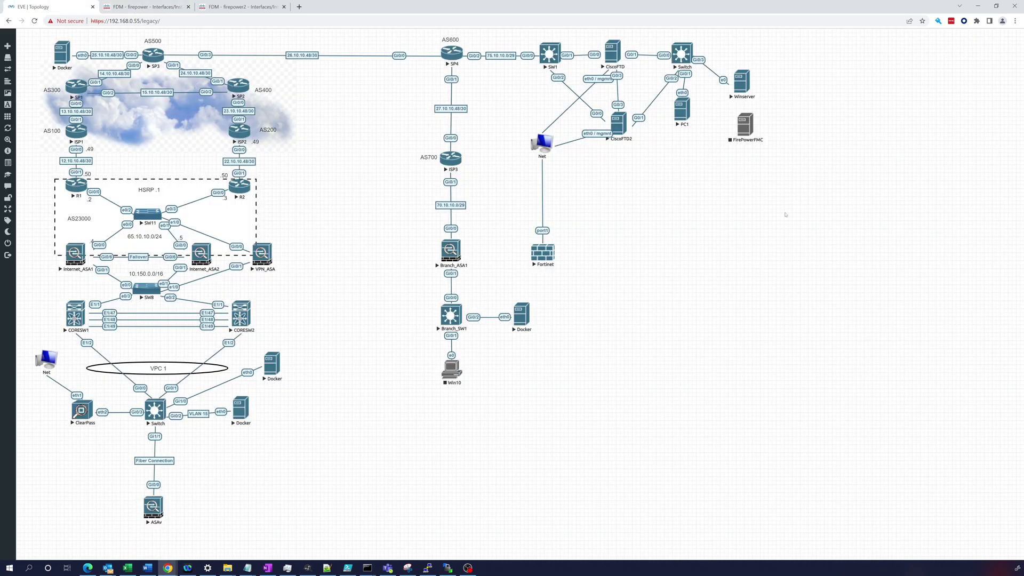
{"action": "left_click", "coordinate": [682, 108]}
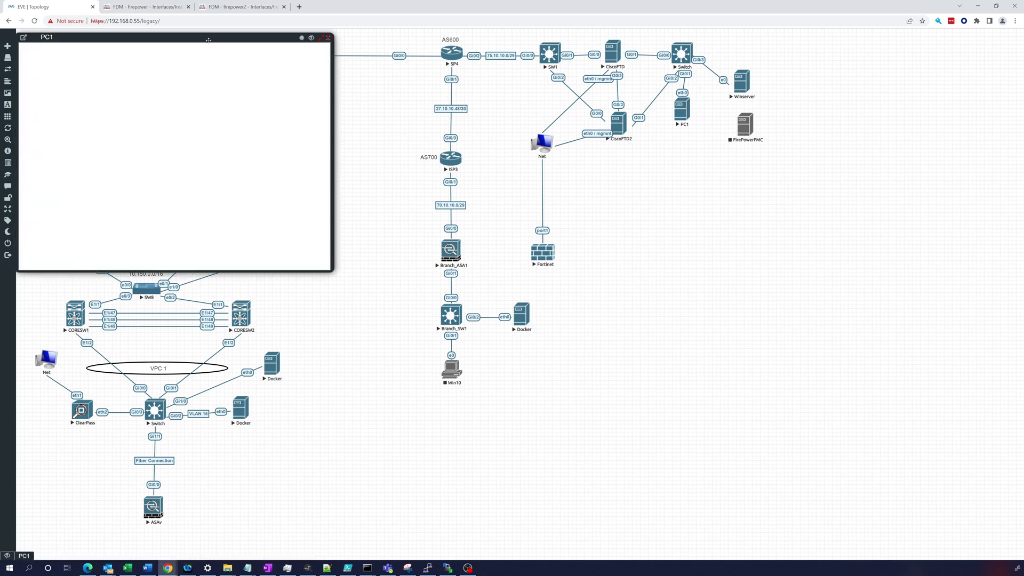
{"action": "left_click_drag", "start_coordinate": [209, 38], "coordinate": [805, 201]}
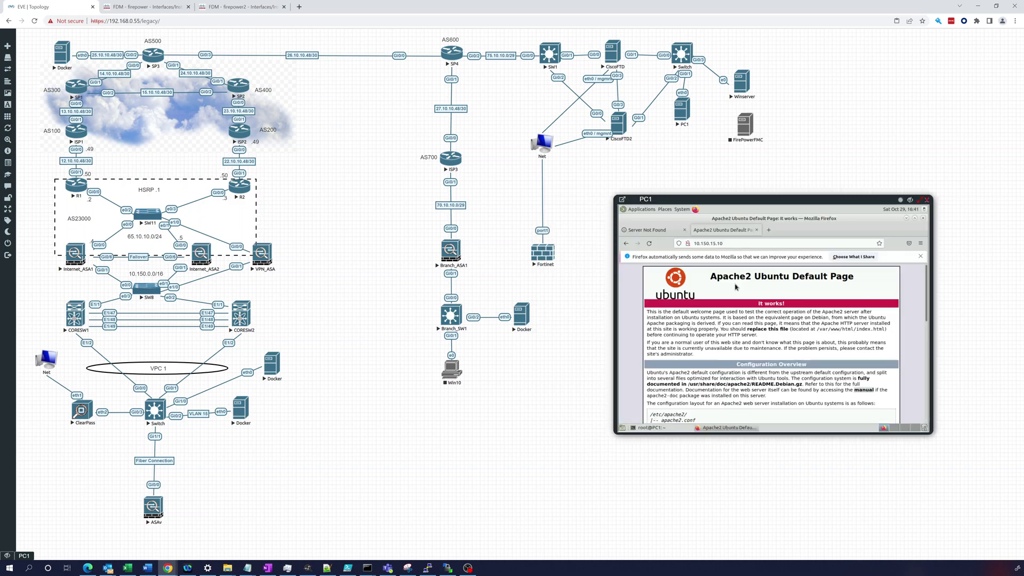
{"action": "left_click", "coordinate": [650, 427]}
{"action": "type", "text": "ping 10"}
{"action": "key", "text": "BackSpace"}
{"action": "key", "text": "BackSpace"}
{"action": "key", "text": "BackSpace"}
{"action": "key", "text": "BackSpace"}
{"action": "key", "text": "BackSpace"}
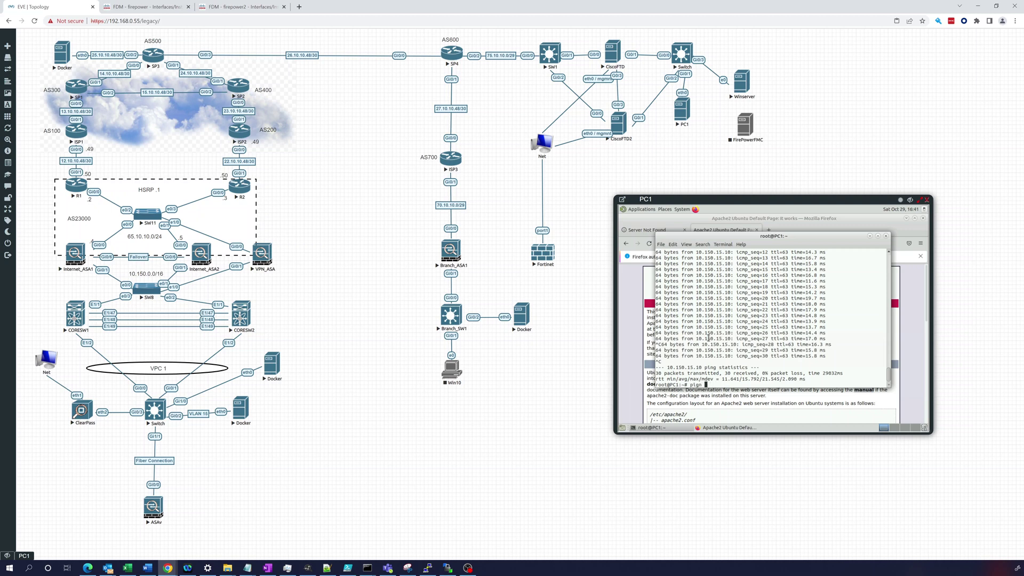
{"action": "type", "text": "ng 10.170.10.1"}
{"action": "key", "text": "Return"}
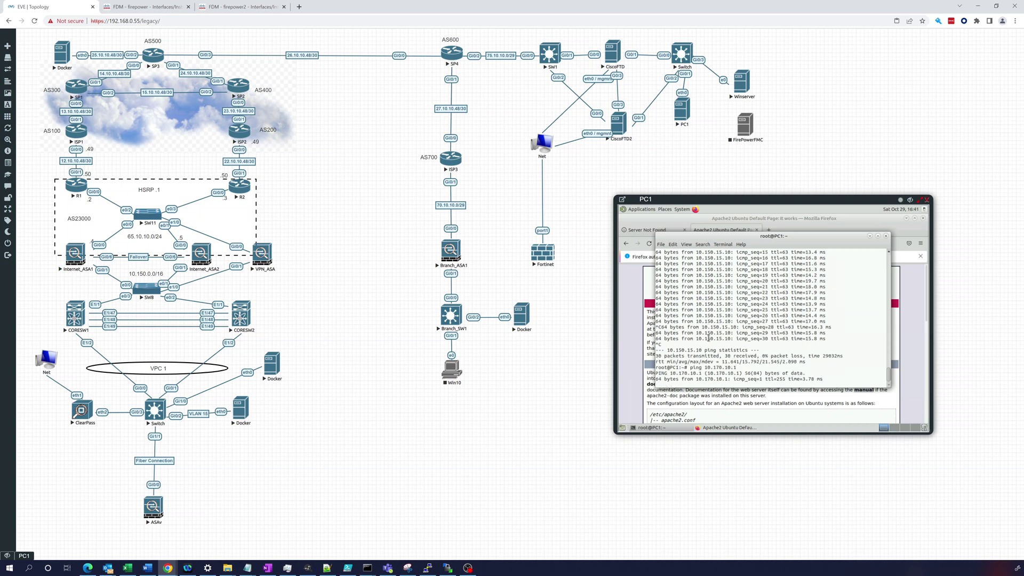
Stop the running ping on PC1, ping 10.170.10.2 instead and stop that ping too
{"action": "key", "text": "ctrl+c"}
{"action": "key", "text": "Up"}
{"action": "key", "text": "BackSpace"}
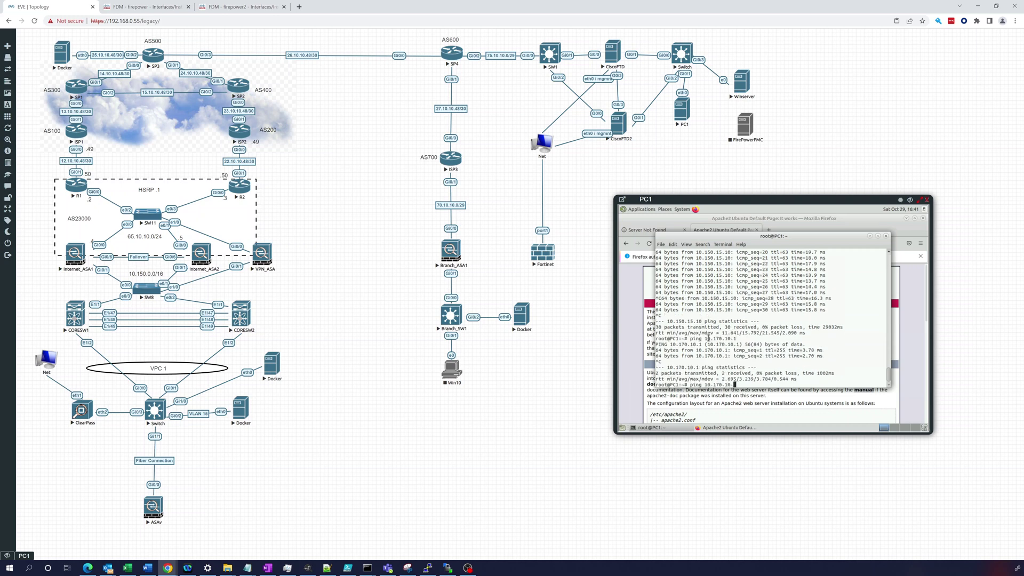
{"action": "type", "text": "2"}
{"action": "key", "text": "Return"}
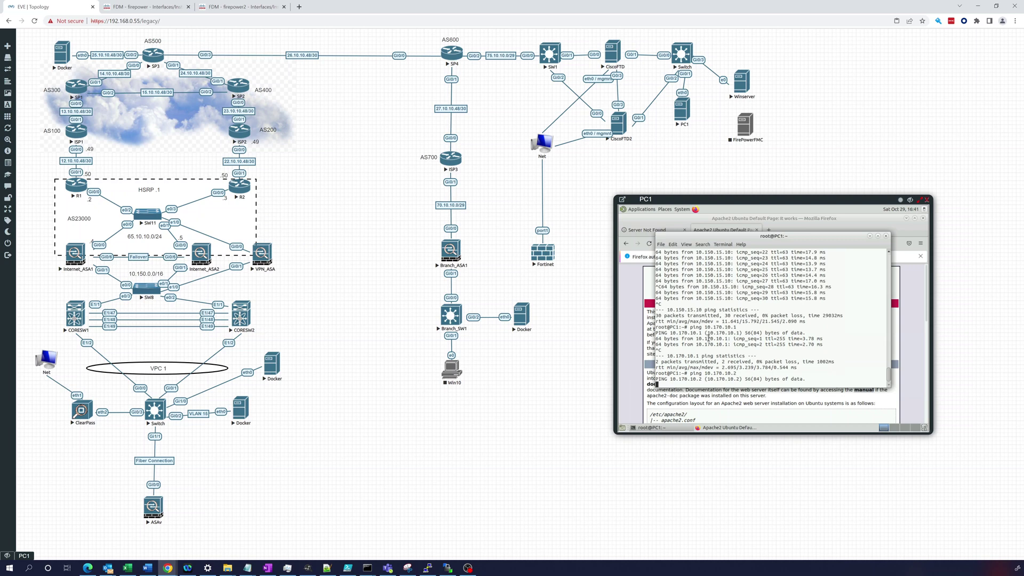
{"action": "key", "text": "ctrl+c"}
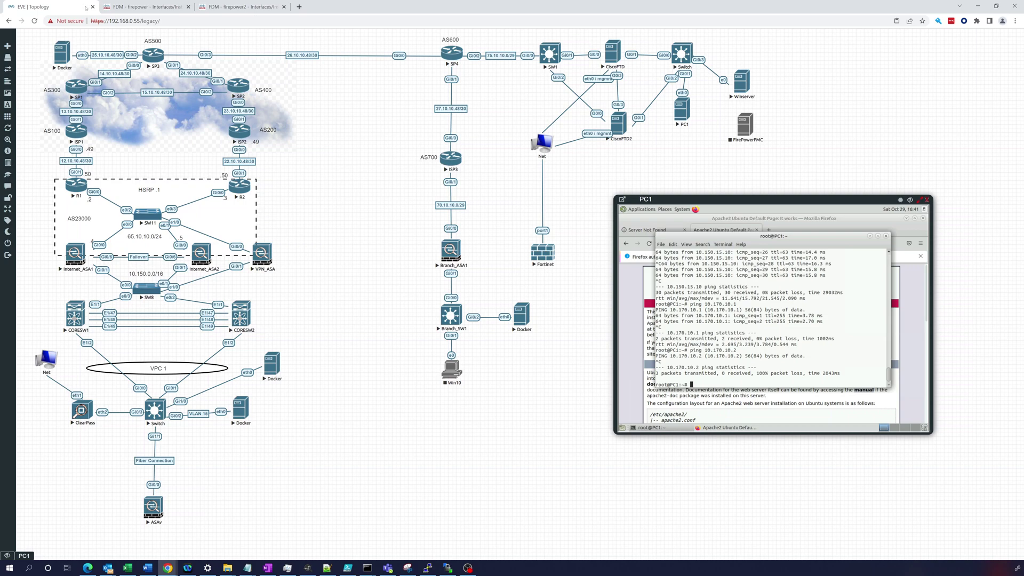
Switch back to the primary firewall, view the inside interface's advanced options and save the GigabitEthernet0/1 edit
{"action": "left_click", "coordinate": [240, 7]}
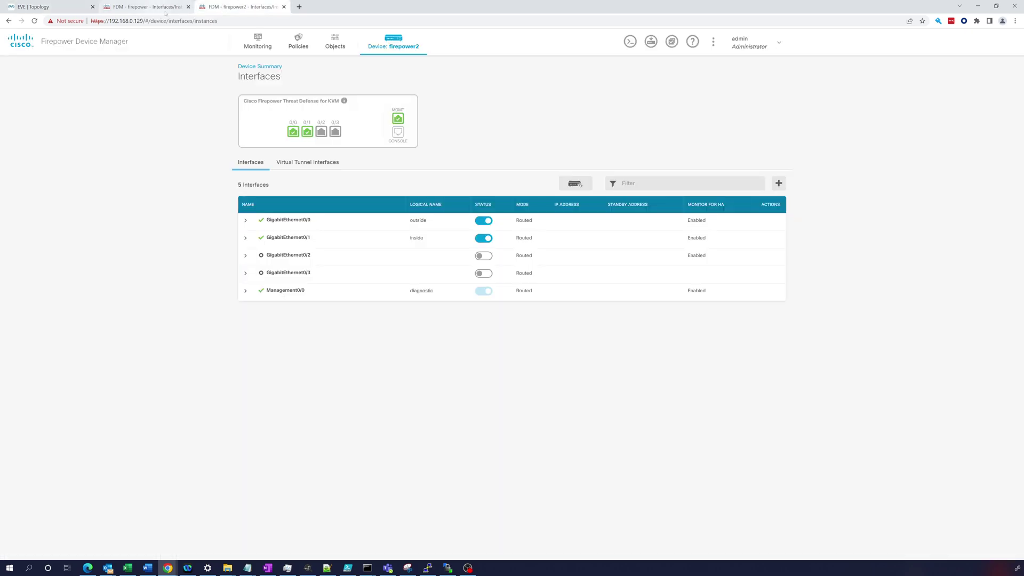
{"action": "left_click", "coordinate": [165, 12]}
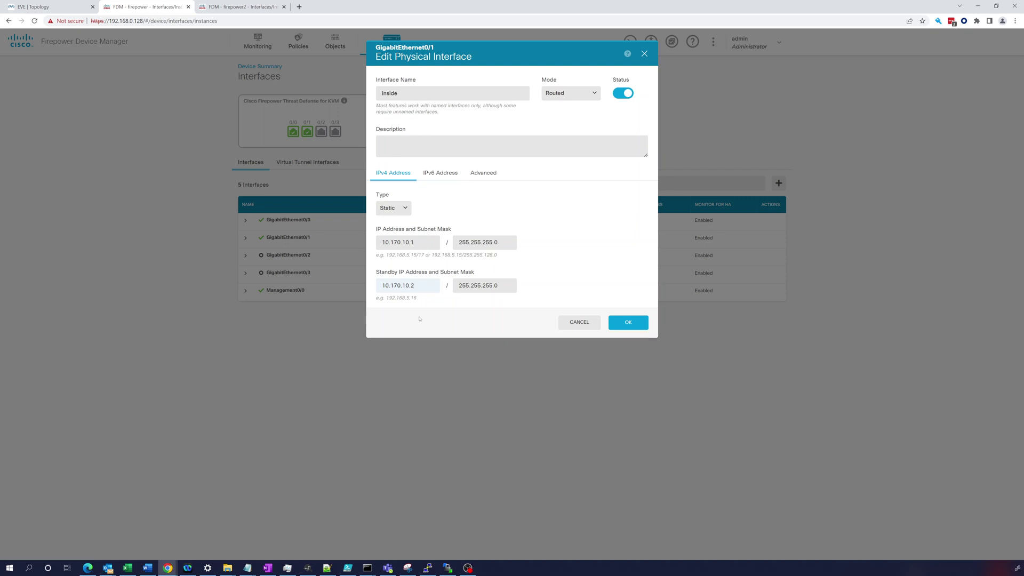
{"action": "left_click", "coordinate": [494, 173]}
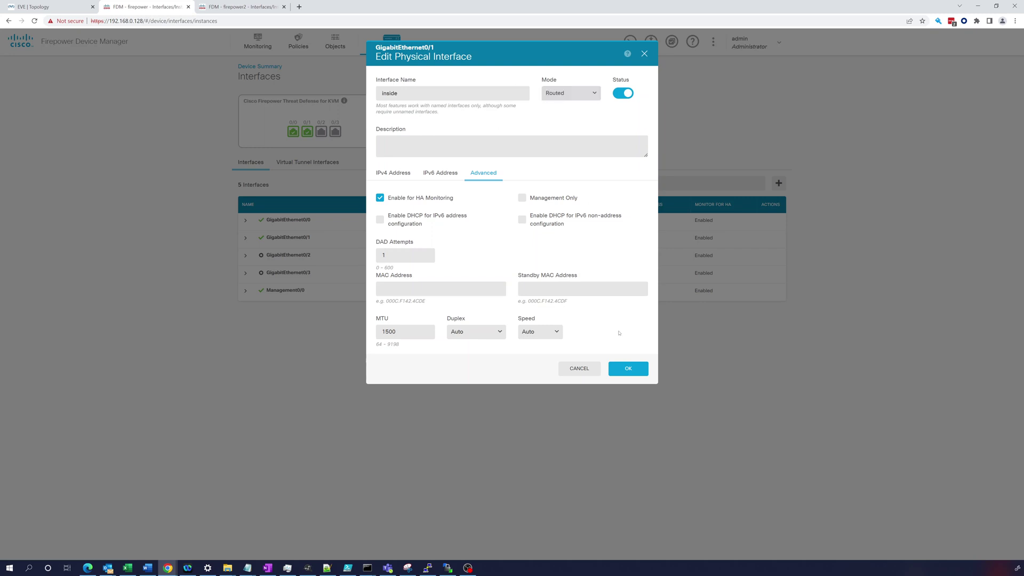
{"action": "left_click", "coordinate": [630, 368]}
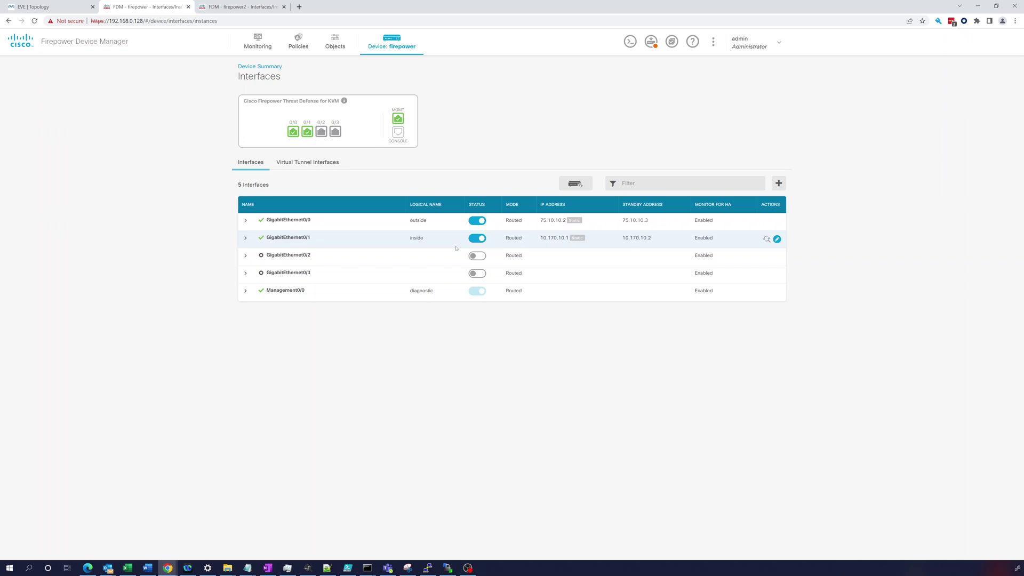
Deploy the primary firewall's pending standby address changes and close the deployment status dialog
{"action": "left_click", "coordinate": [651, 41]}
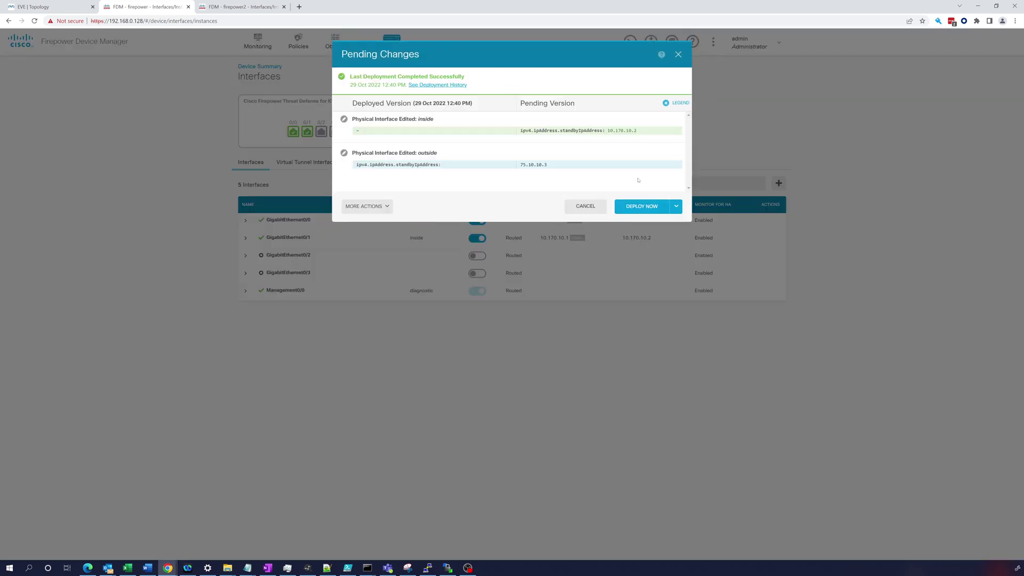
{"action": "left_click", "coordinate": [645, 206]}
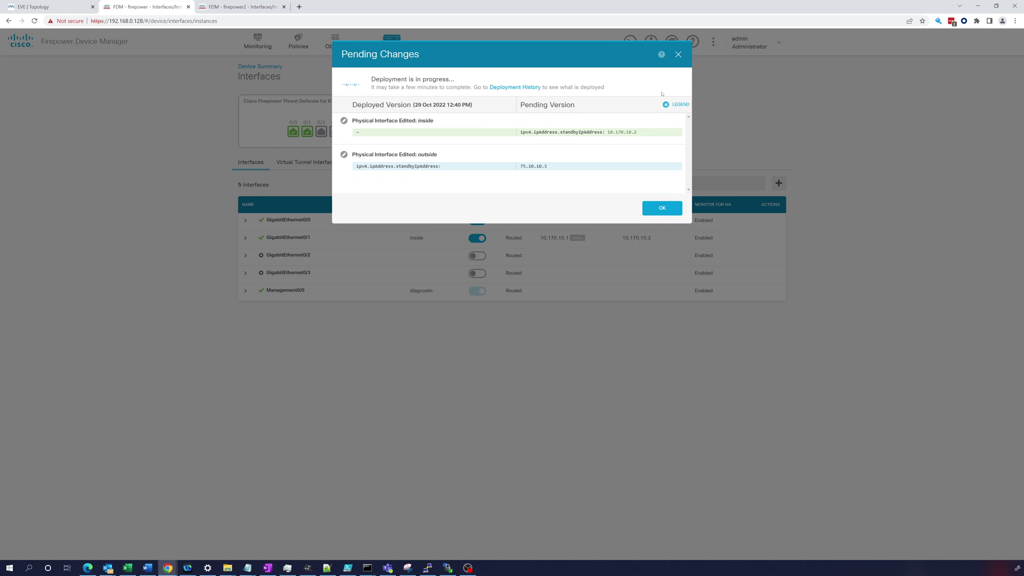
{"action": "left_click", "coordinate": [678, 53]}
{"action": "left_click", "coordinate": [651, 41]}
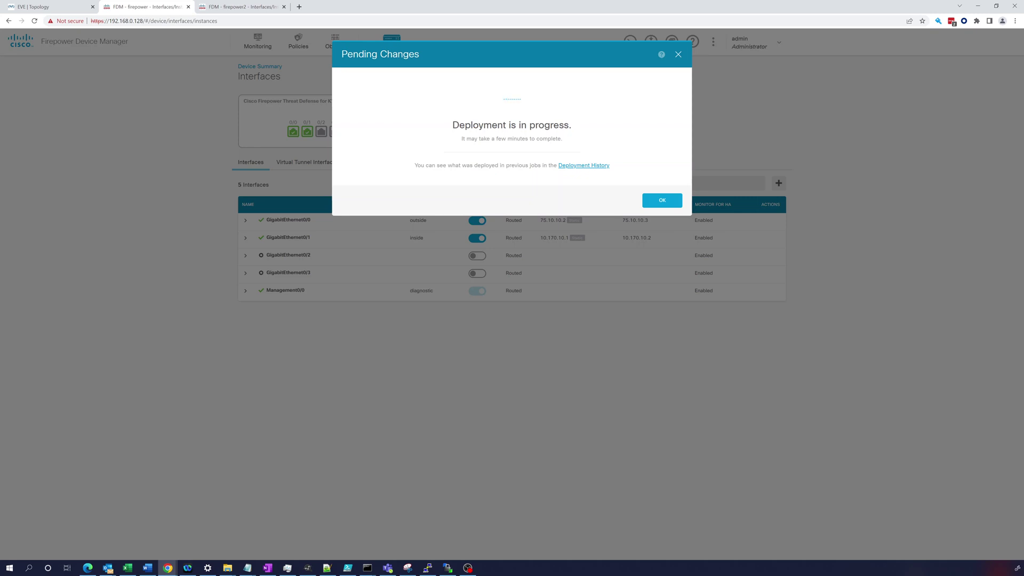
{"action": "left_click", "coordinate": [661, 200]}
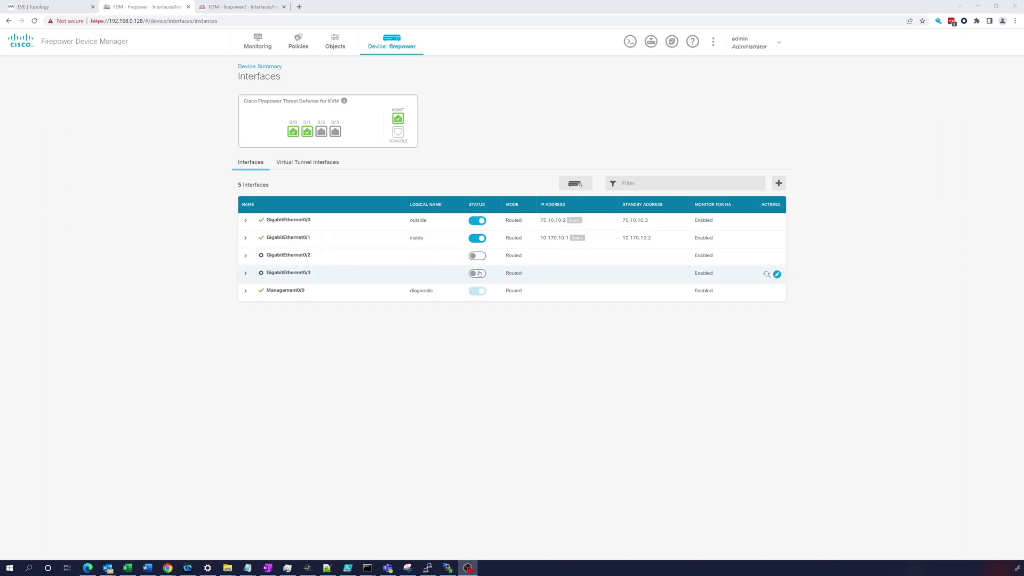
Glance at firepower2's interfaces, then start the high availability configuration on the primary firewall with the Primary Device role
{"action": "left_click", "coordinate": [250, 5]}
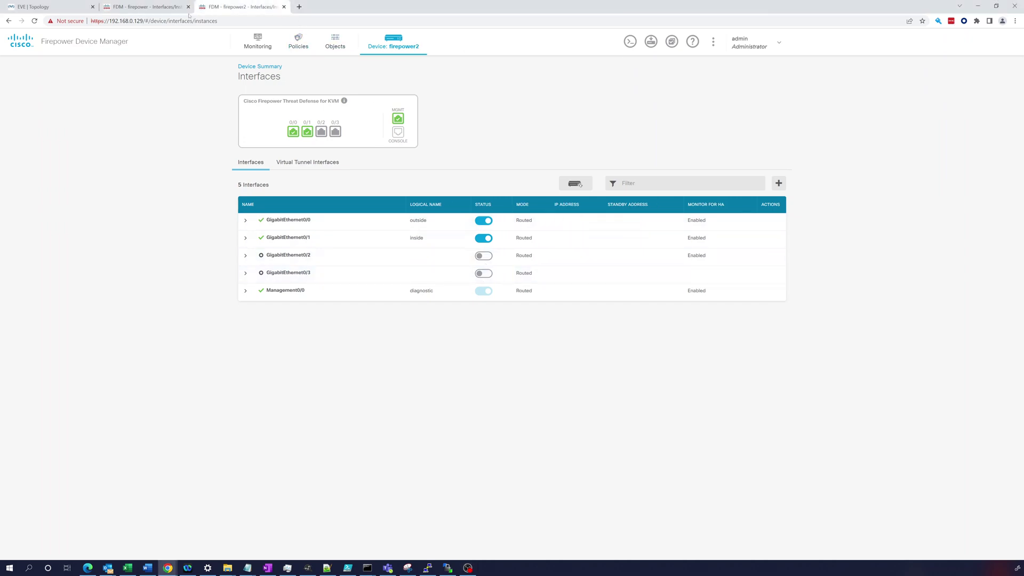
{"action": "left_click", "coordinate": [144, 6]}
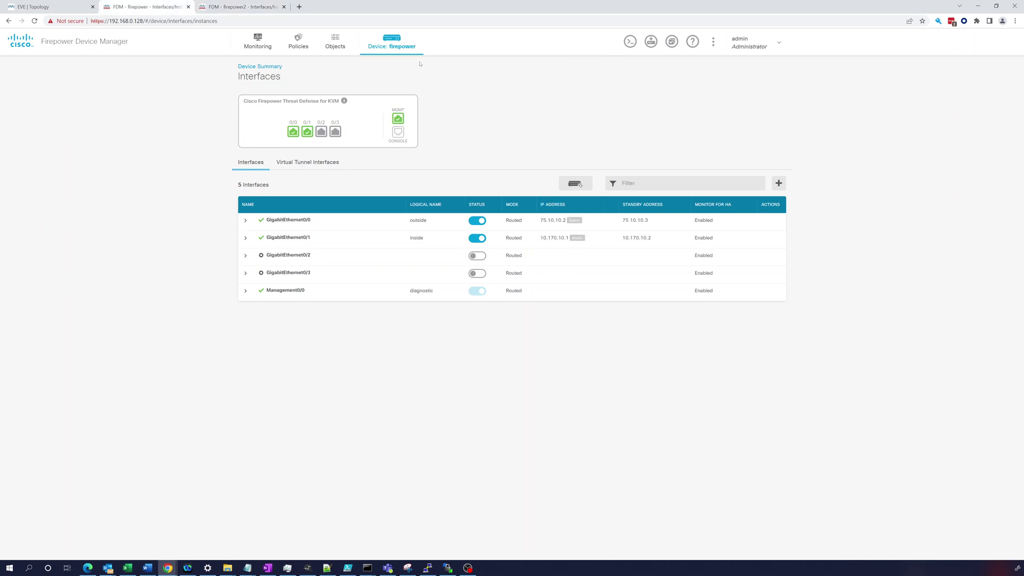
{"action": "left_click", "coordinate": [390, 47]}
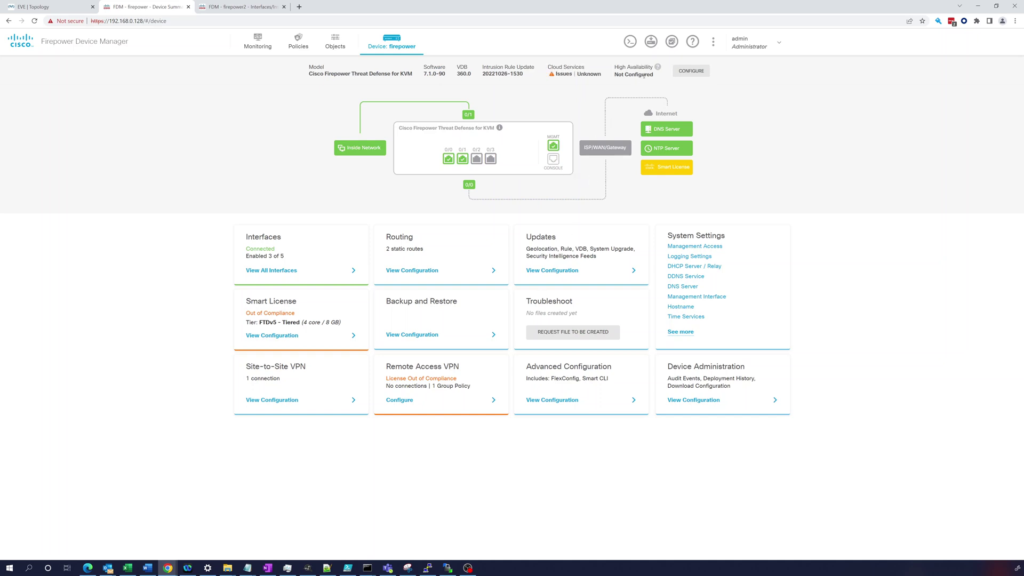
{"action": "left_click", "coordinate": [681, 72]}
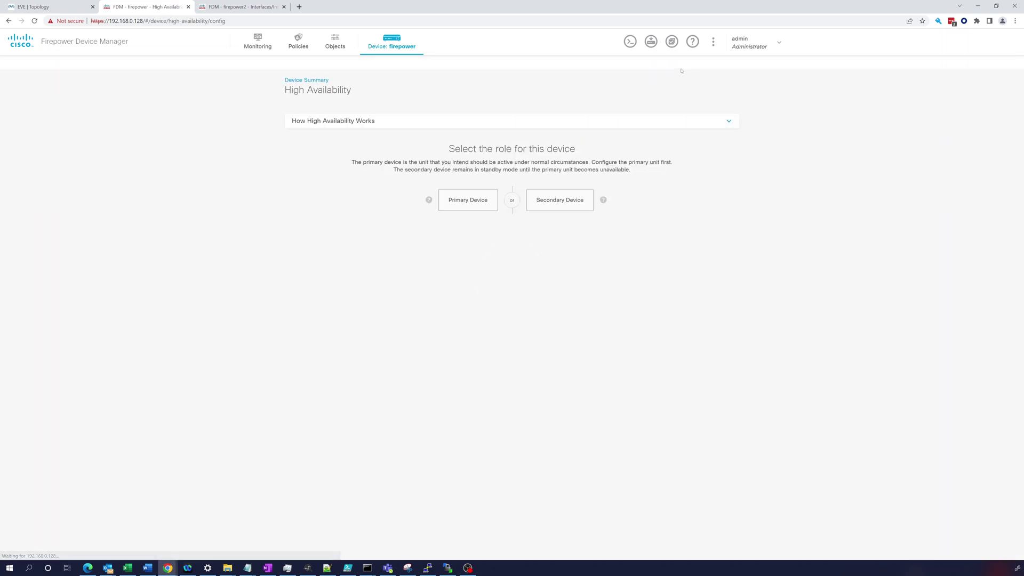
{"action": "left_click", "coordinate": [457, 201]}
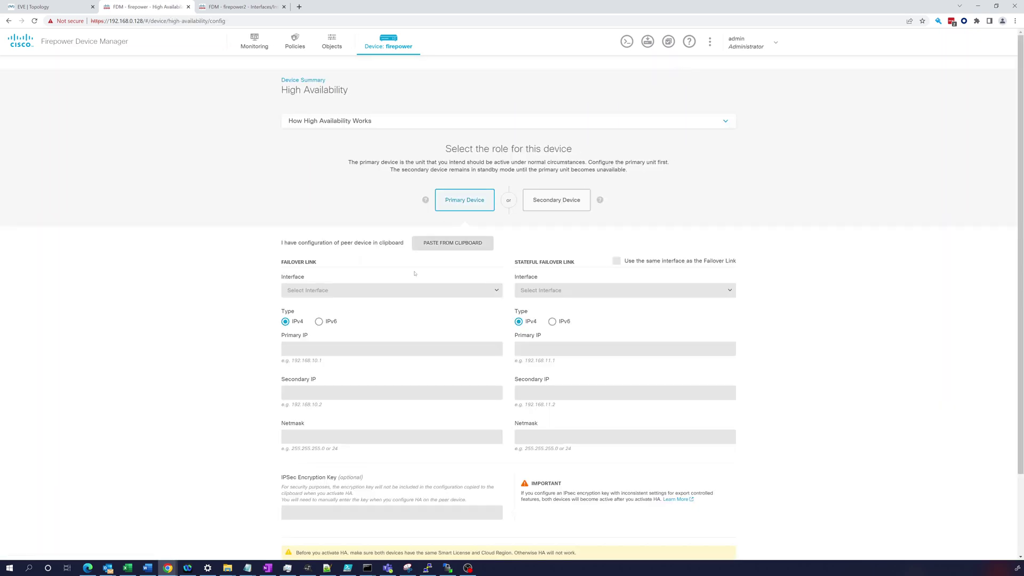
Set the failover link to GigabitEthernet0/3, primary IP 1.1.1.1, secondary IP 1.1.1.2, netmask 255.255.255.252, and reuse it for stateful failover
{"action": "left_click", "coordinate": [409, 290]}
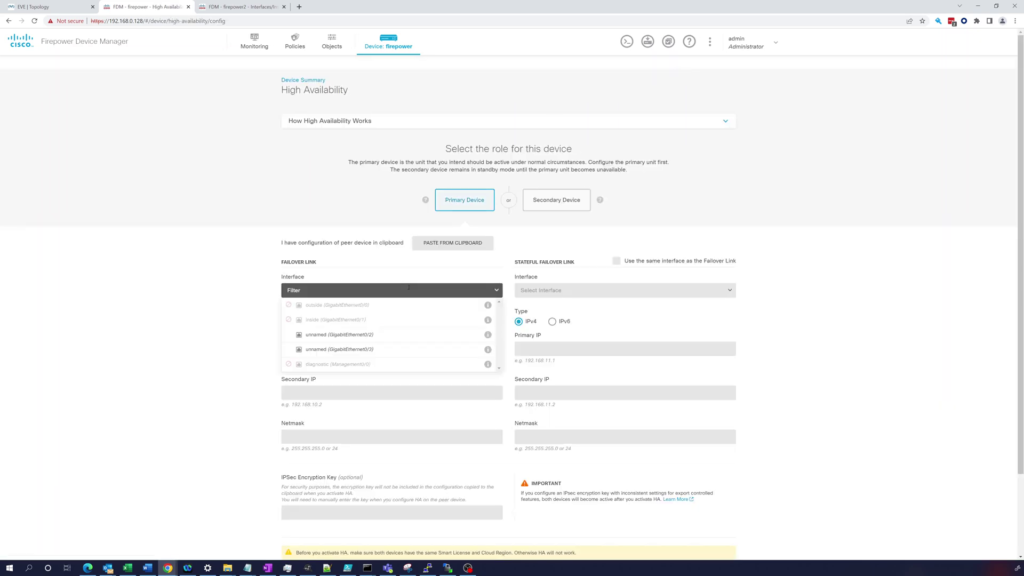
{"action": "left_click", "coordinate": [349, 348]}
{"action": "left_click", "coordinate": [363, 347]}
{"action": "type", "text": "1.1.1.1"}
{"action": "left_click", "coordinate": [331, 397]}
{"action": "type", "text": "1.1.1.2"}
{"action": "left_click", "coordinate": [322, 440]}
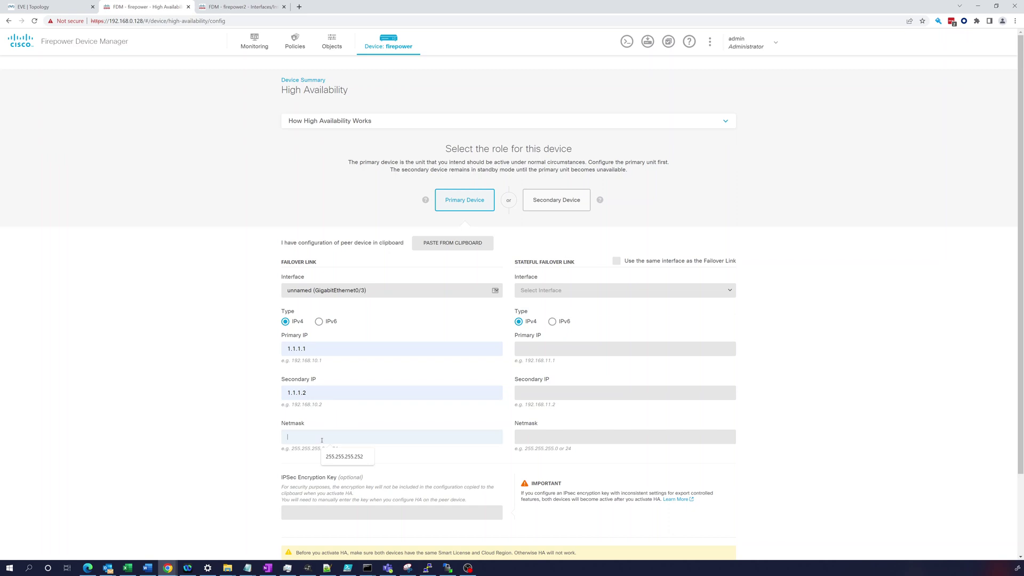
{"action": "left_click", "coordinate": [344, 456]}
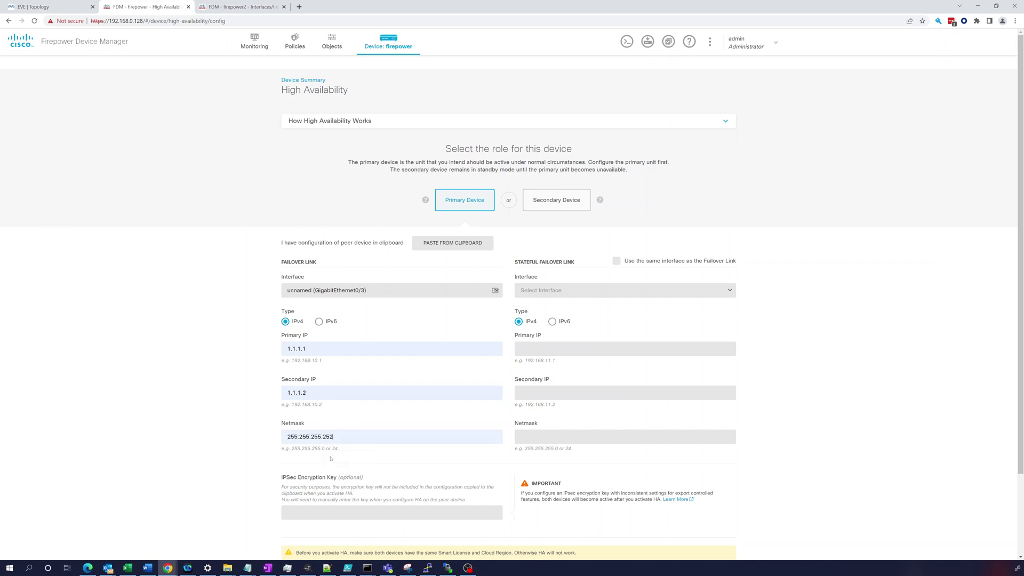
{"action": "scroll", "coordinate": [331, 458], "scroll_direction": "down", "scroll_amount": 2}
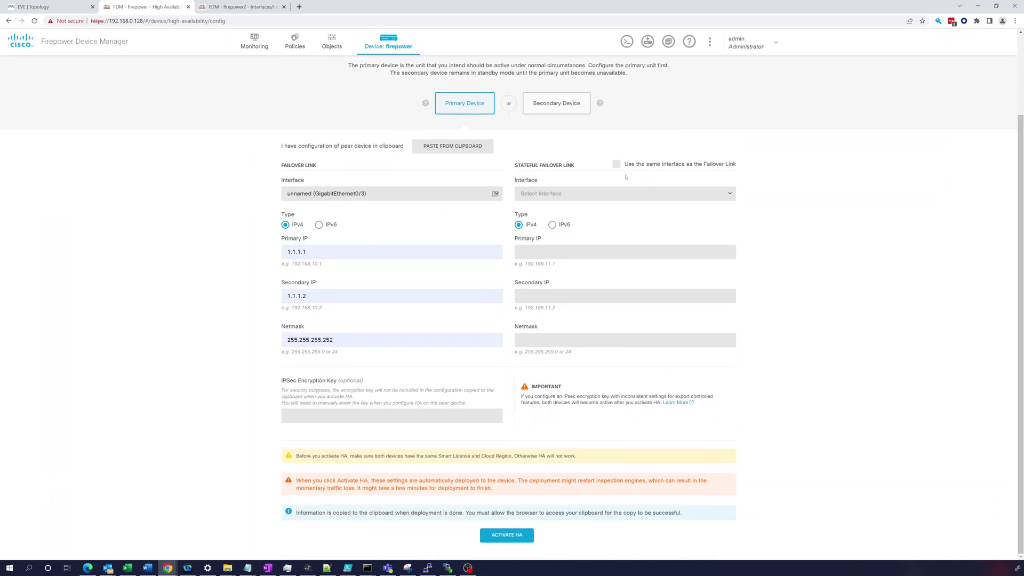
{"action": "left_click", "coordinate": [615, 165]}
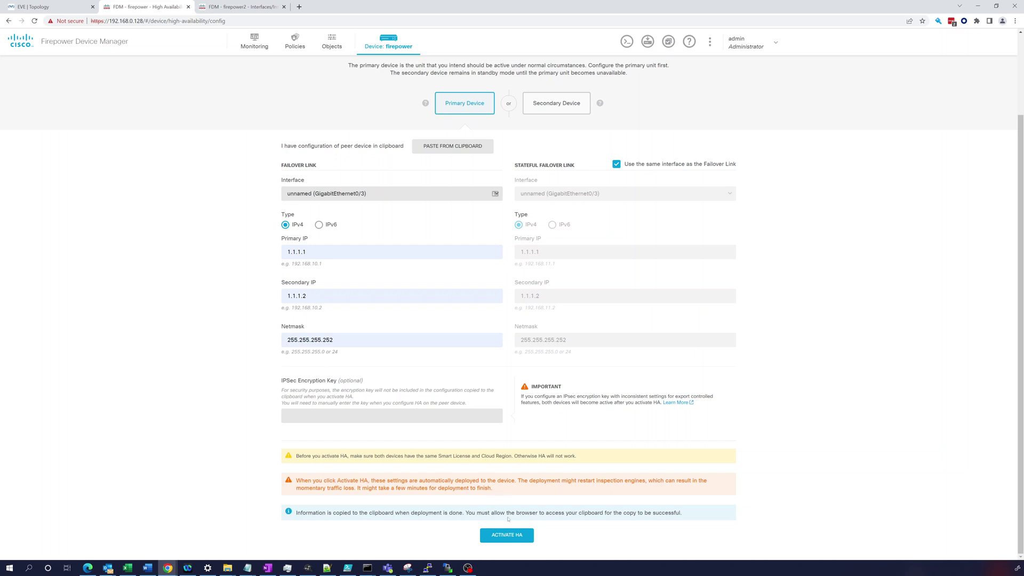
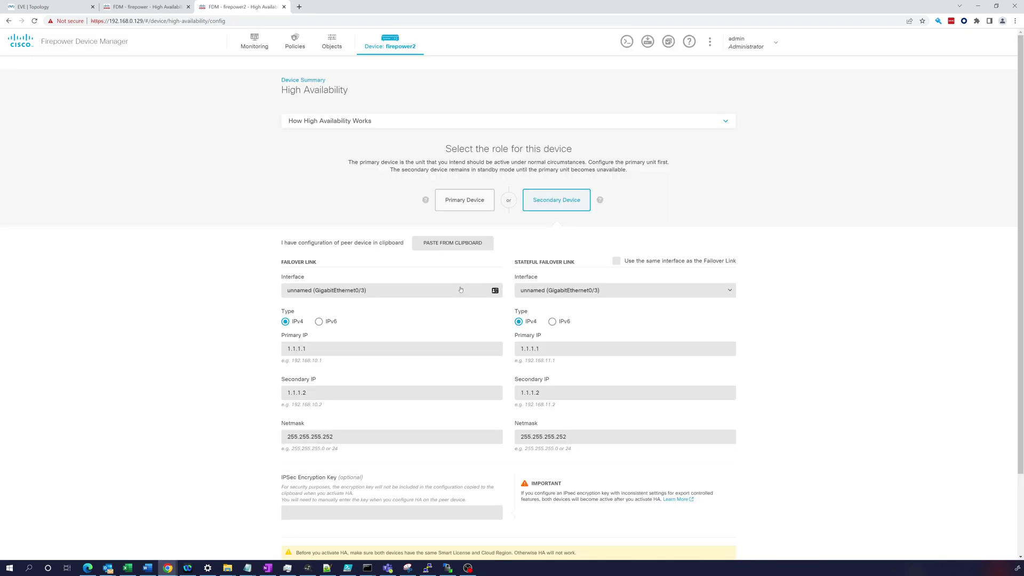
On firepower2, reuse the failover link interface for stateful failover and check the primary's deployment progress
{"action": "scroll", "coordinate": [460, 289], "scroll_direction": "down", "scroll_amount": 3}
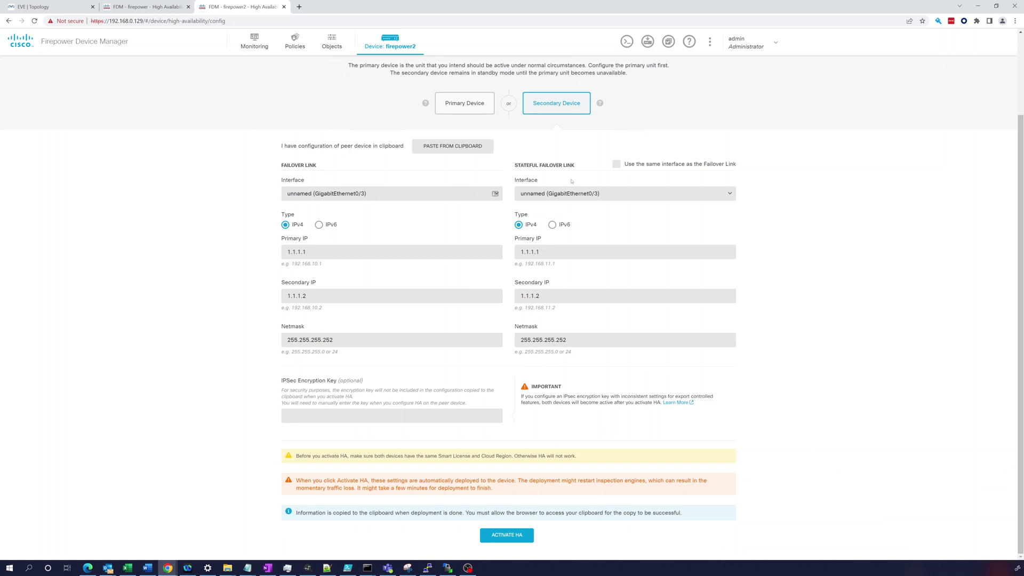
{"action": "left_click", "coordinate": [616, 165]}
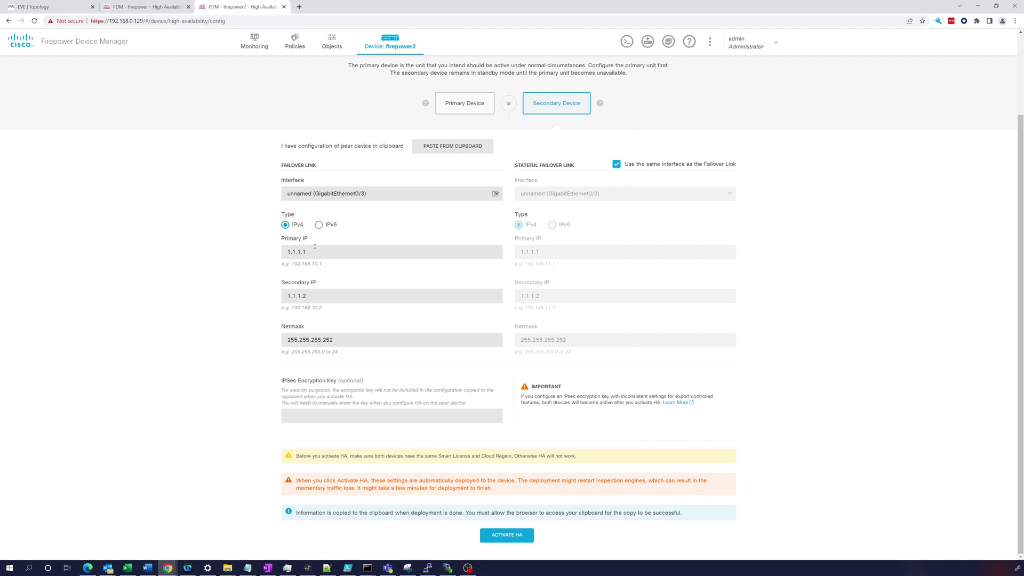
{"action": "left_click", "coordinate": [142, 7]}
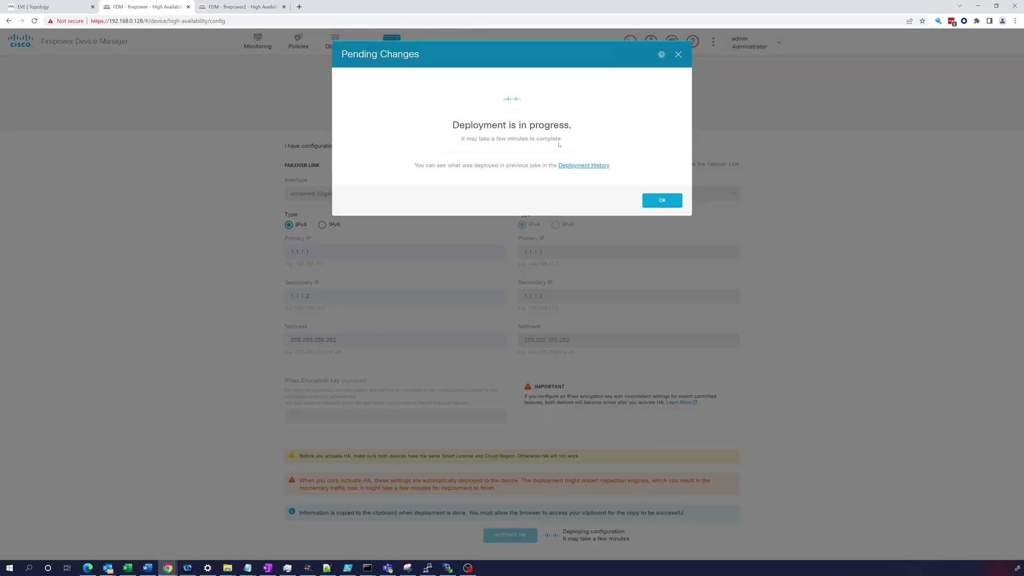
{"action": "left_click", "coordinate": [238, 7]}
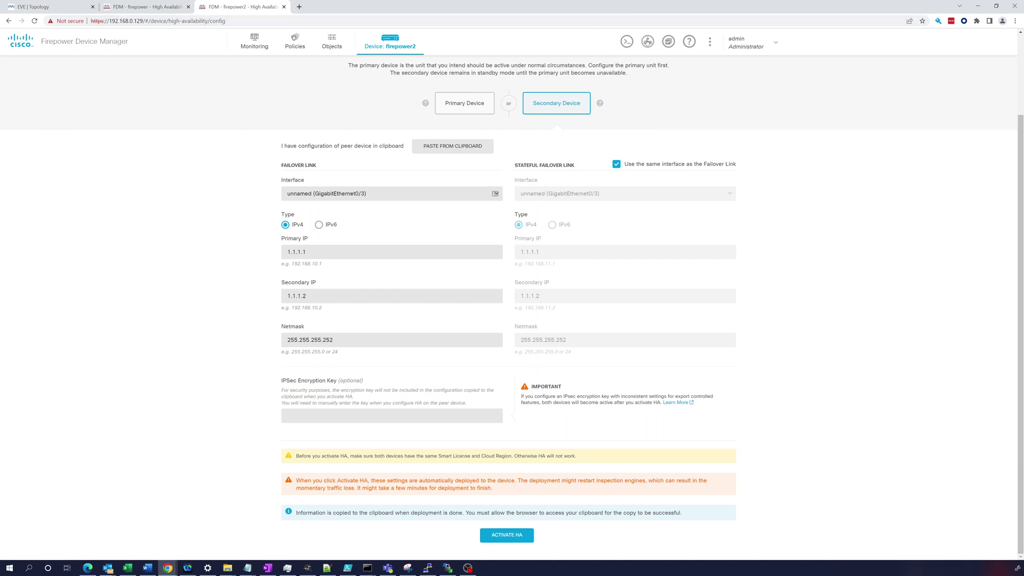
On the primary firewall, dismiss the HA deployment notice and the pending changes dialog and open the device summary
{"action": "left_click", "coordinate": [141, 5]}
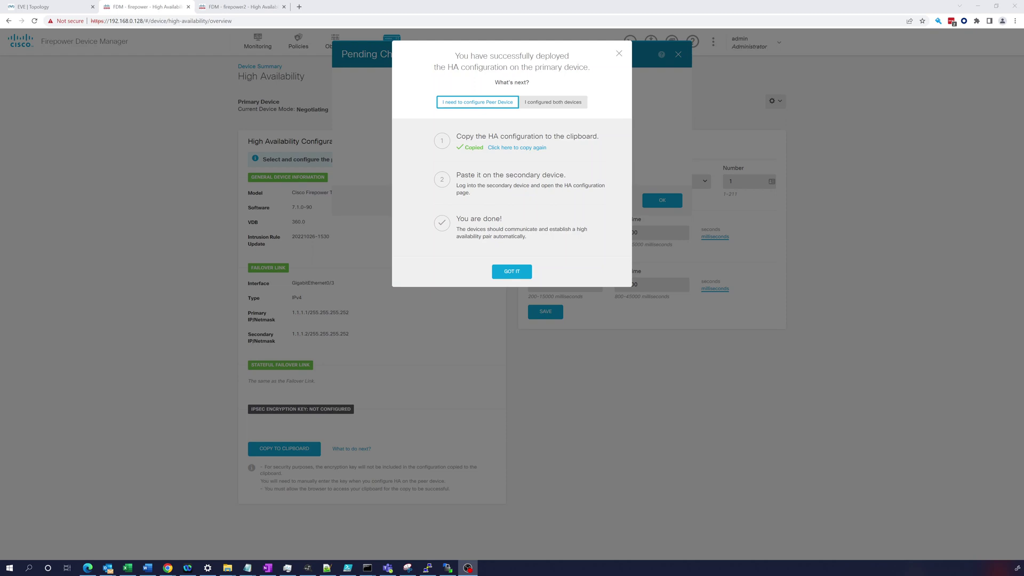
{"action": "left_click", "coordinate": [510, 271]}
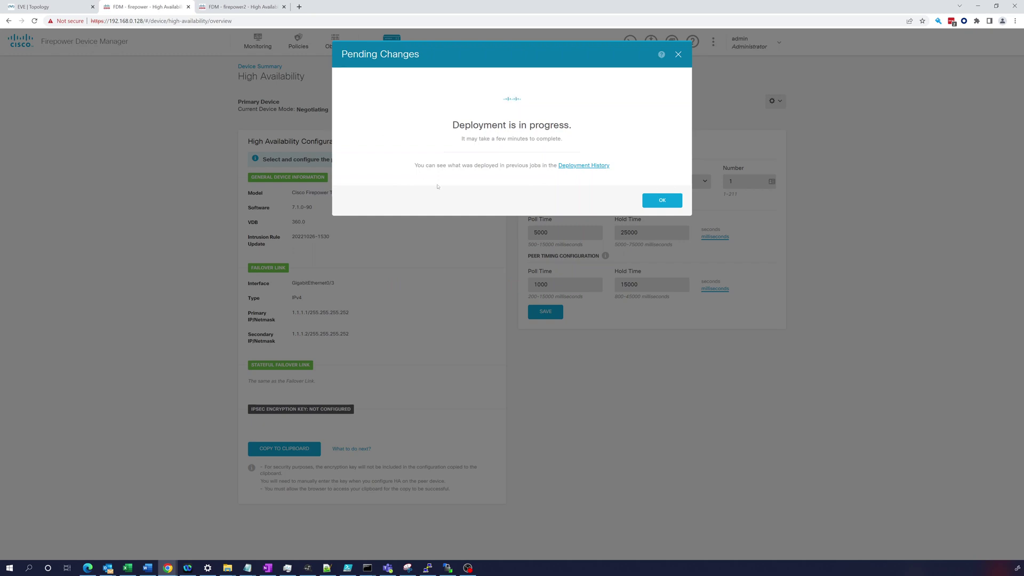
{"action": "left_click", "coordinate": [661, 205]}
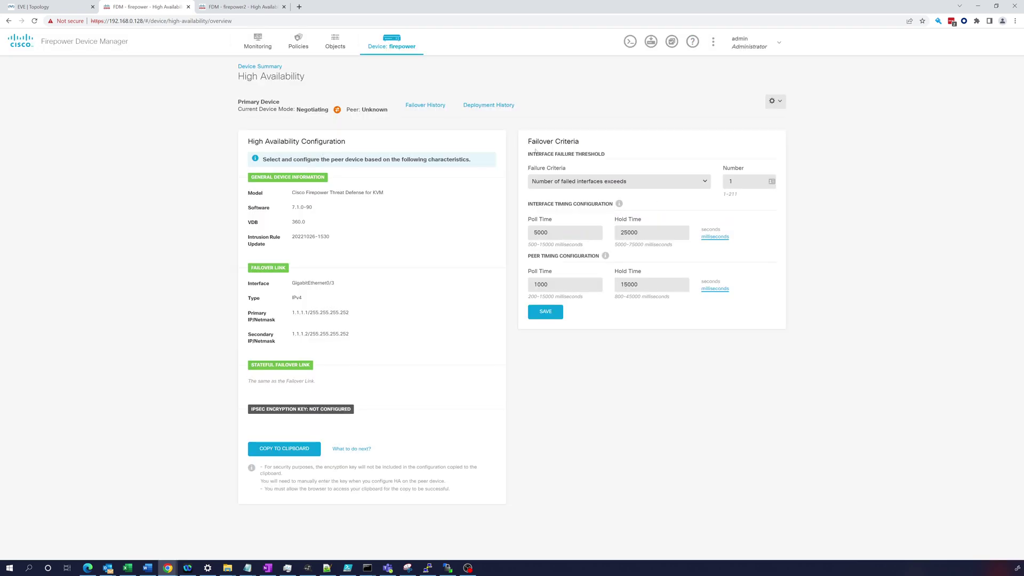
{"action": "left_click", "coordinate": [397, 42]}
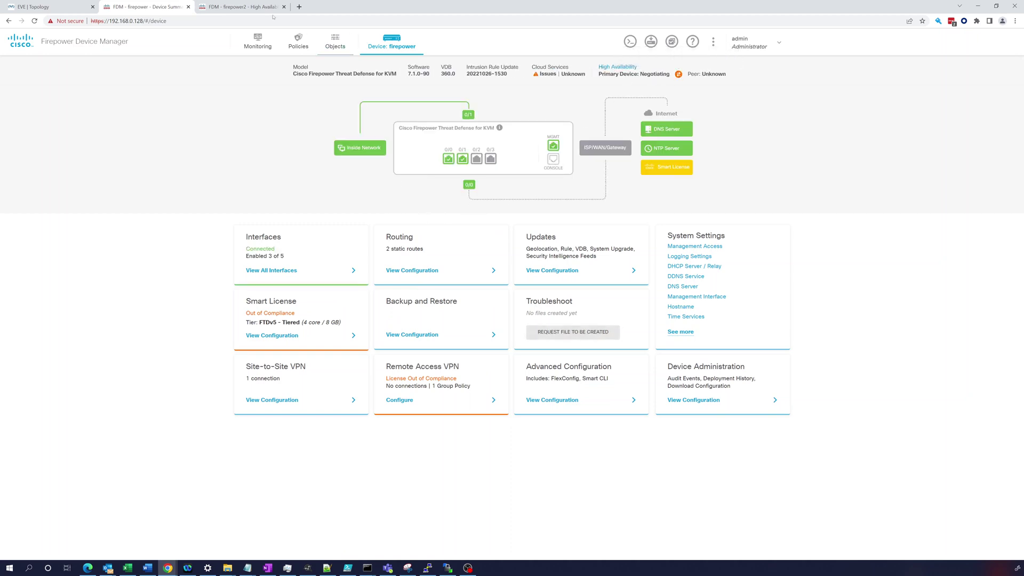
Activate high availability on firepower2 as the secondary device, dismiss the clipboard notice and check the deployment progress
{"action": "left_click", "coordinate": [241, 7]}
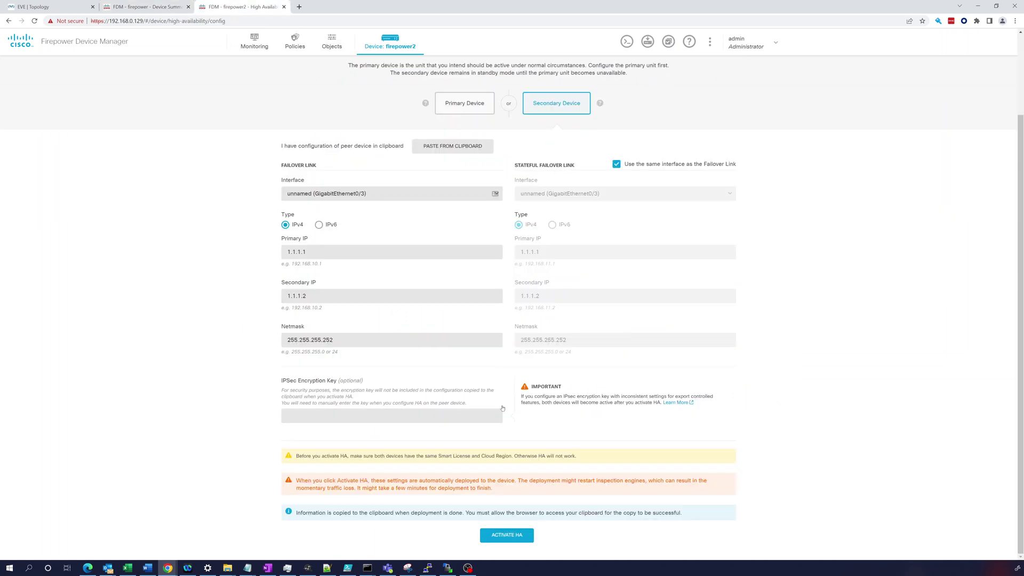
{"action": "left_click", "coordinate": [507, 535]}
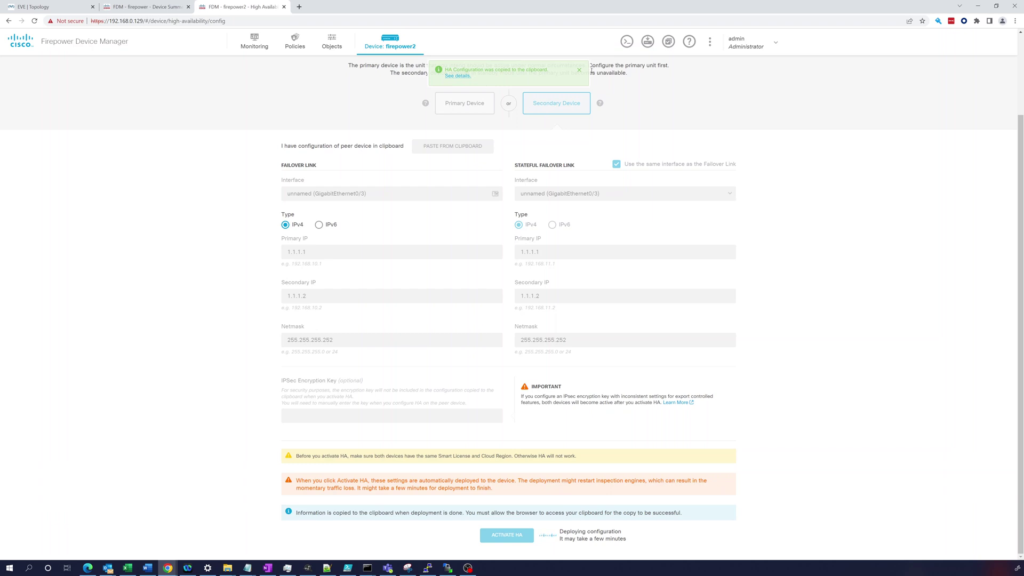
{"action": "left_click", "coordinate": [579, 70]}
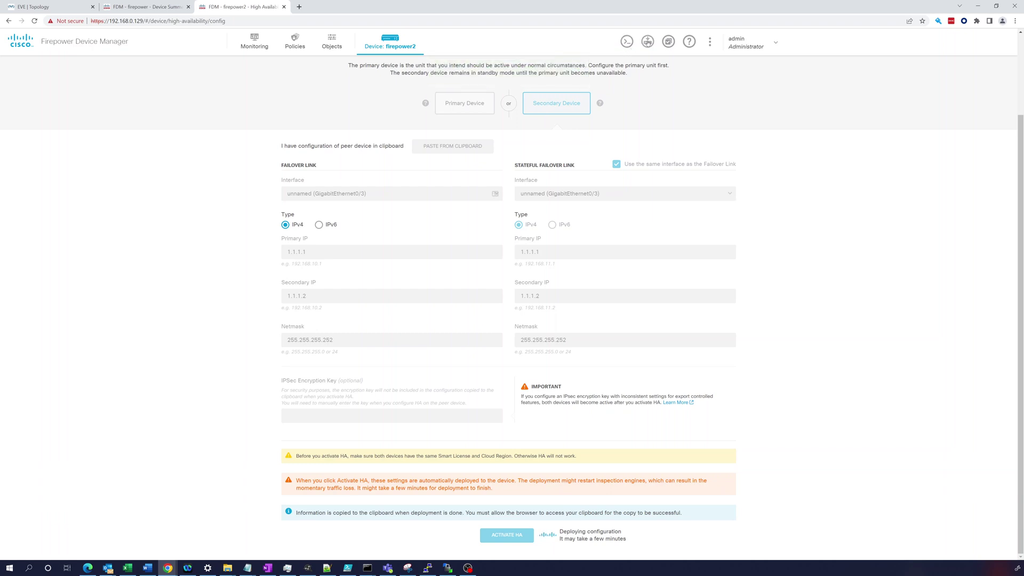
{"action": "left_click", "coordinate": [648, 41]}
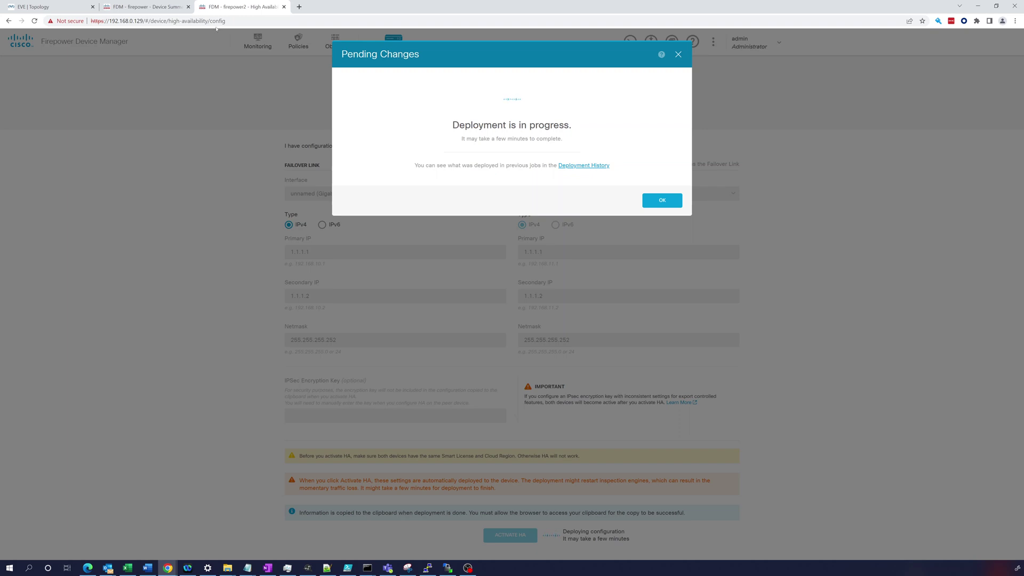
On the primary firewall, inspect the status of port 0/3 and the full interface list
{"action": "left_click", "coordinate": [160, 10]}
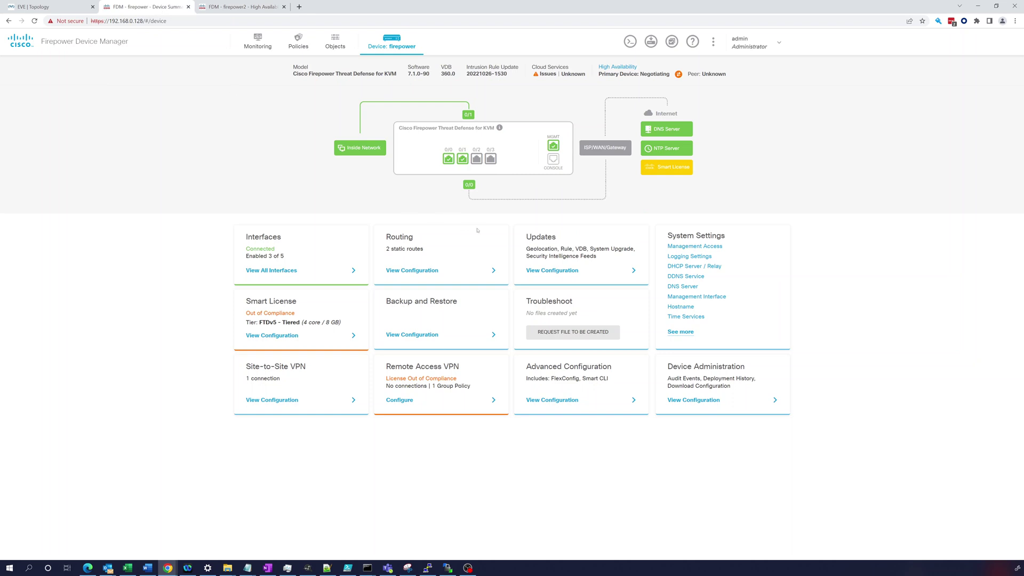
{"action": "mouse_move", "coordinate": [491, 161]}
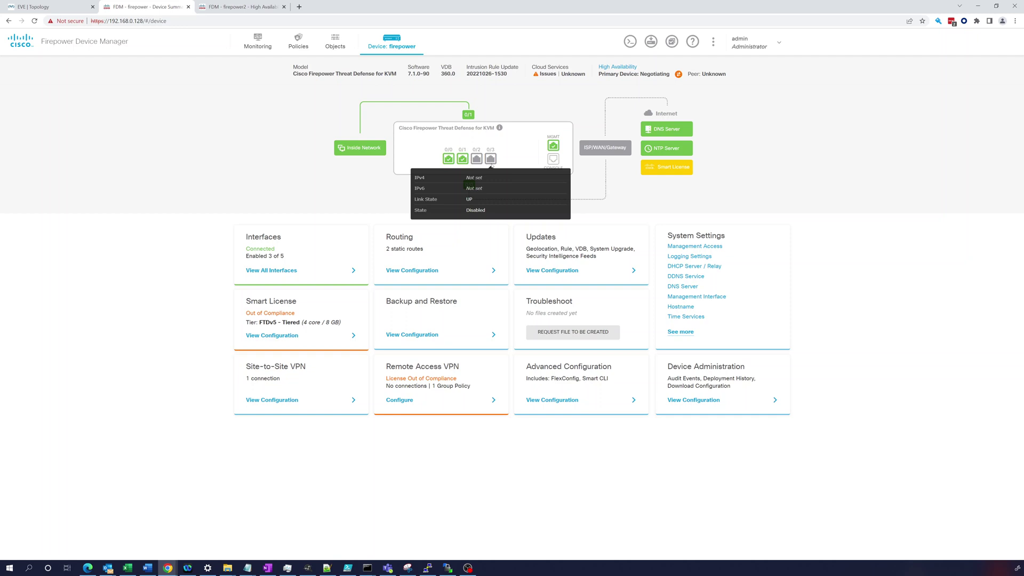
{"action": "left_click", "coordinate": [279, 271]}
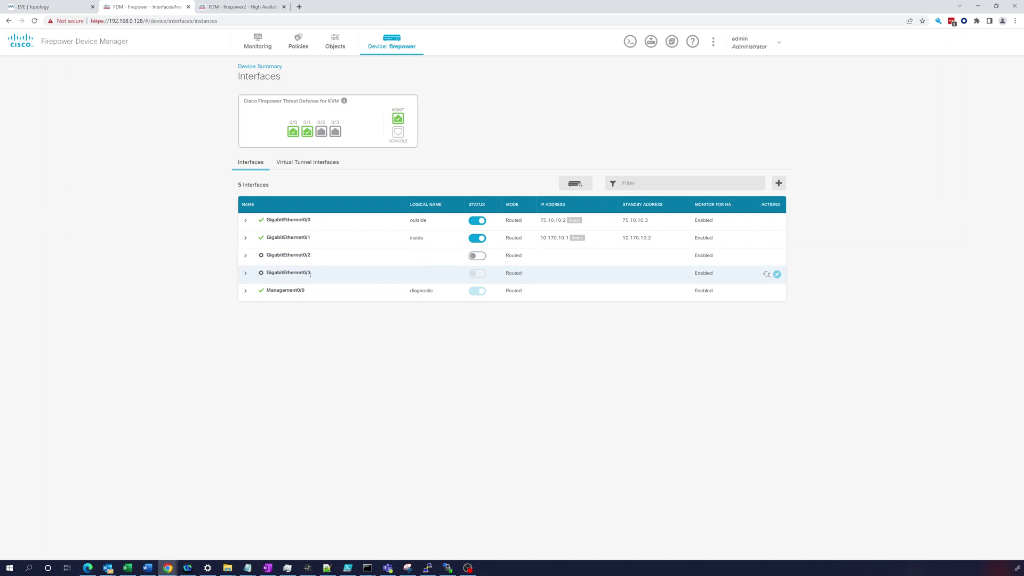
On firepower2, dismiss the HA deployment notice and the pending changes dialog and open the device summary
{"action": "left_click", "coordinate": [224, 7]}
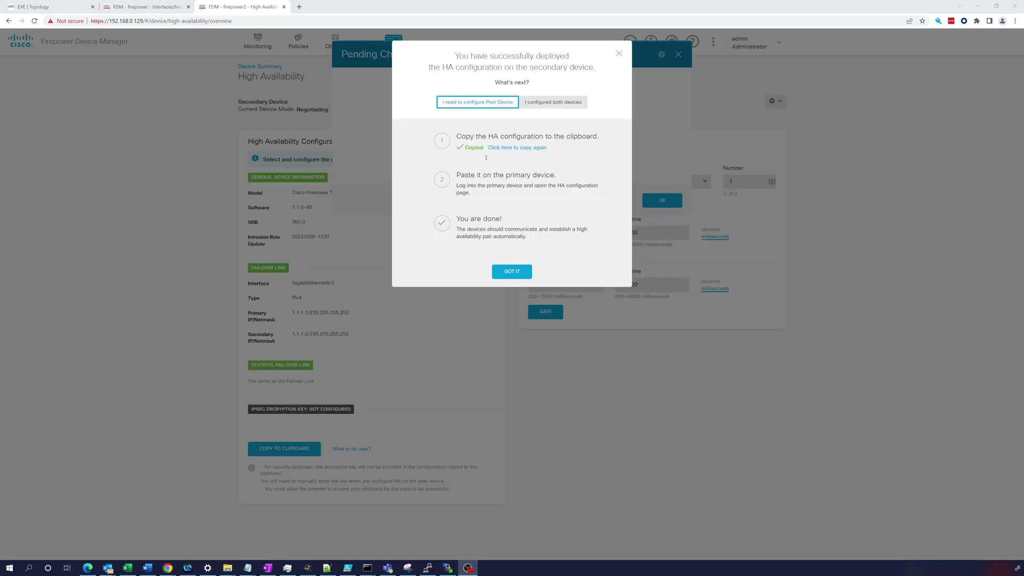
{"action": "left_click", "coordinate": [508, 269]}
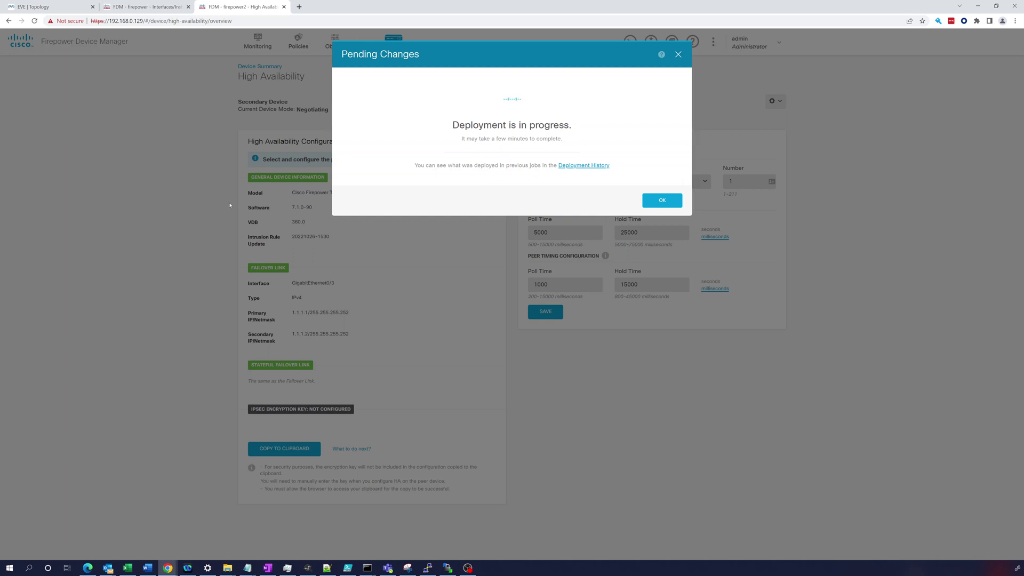
{"action": "left_click", "coordinate": [661, 203]}
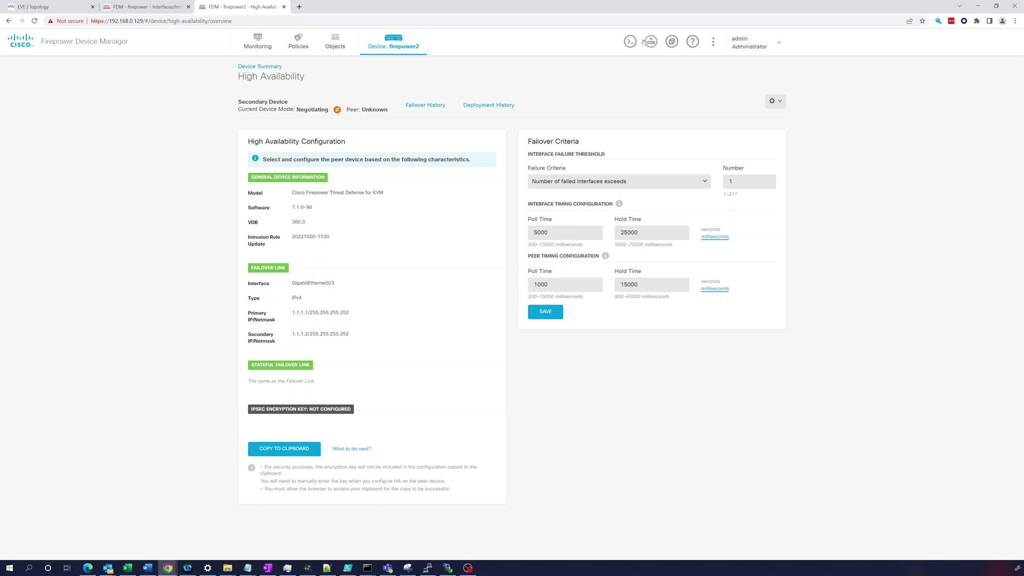
{"action": "left_click", "coordinate": [391, 47]}
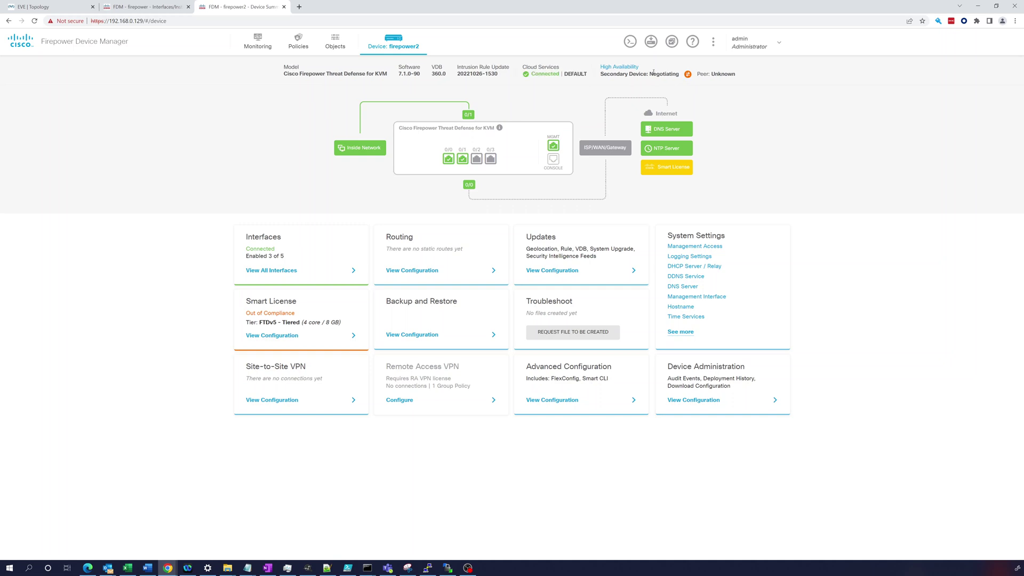
Compare the high availability status and port 0/3 details on the device summaries of the primary and firepower2
{"action": "left_click", "coordinate": [174, 9]}
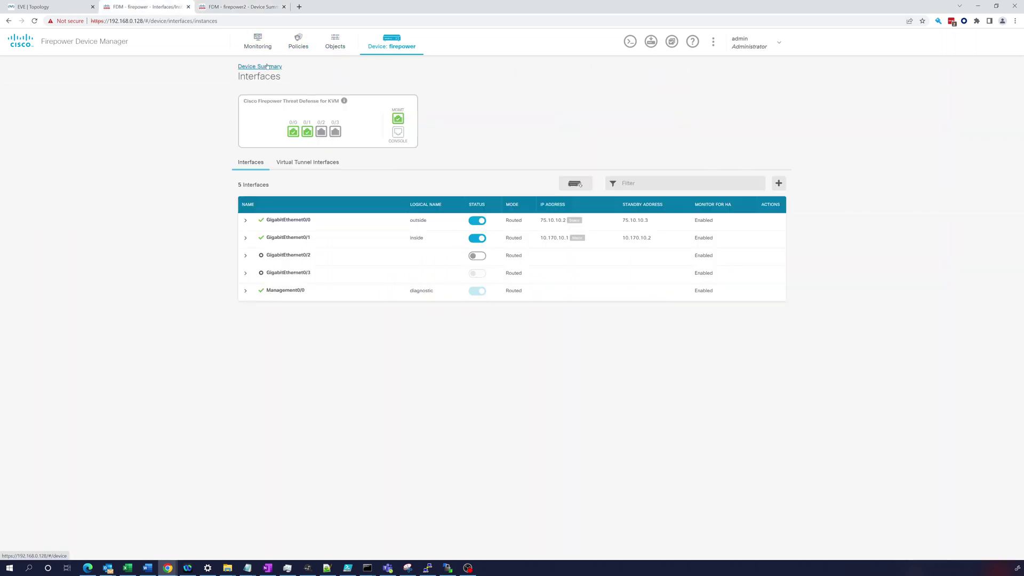
{"action": "left_click", "coordinate": [394, 46]}
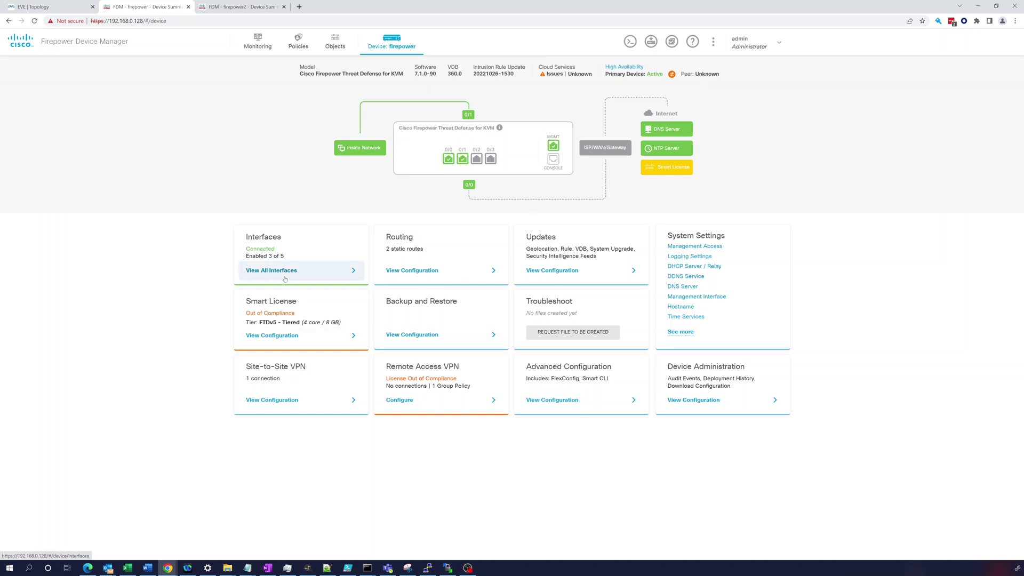
{"action": "mouse_move", "coordinate": [491, 158]}
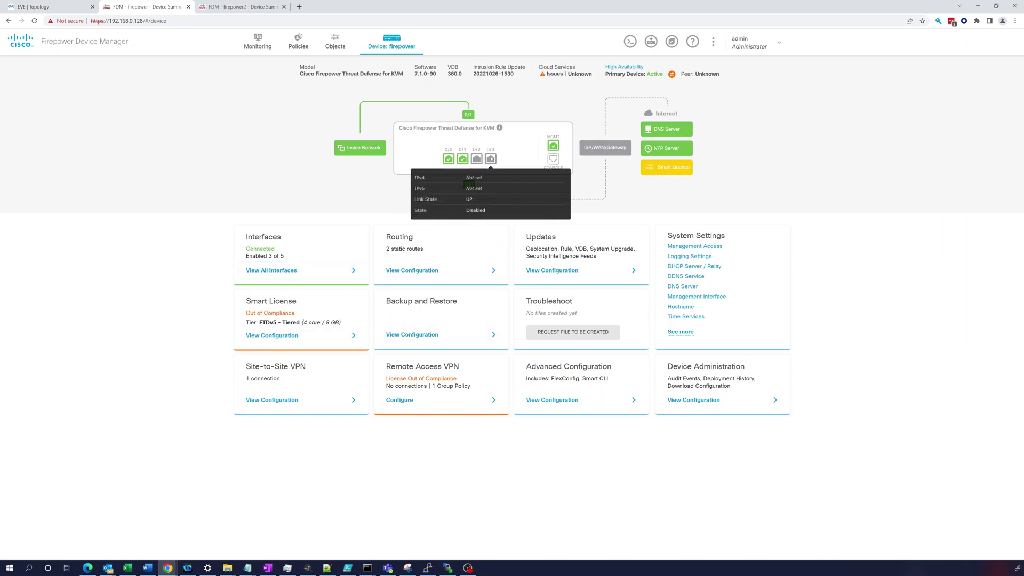
{"action": "left_click", "coordinate": [242, 7]}
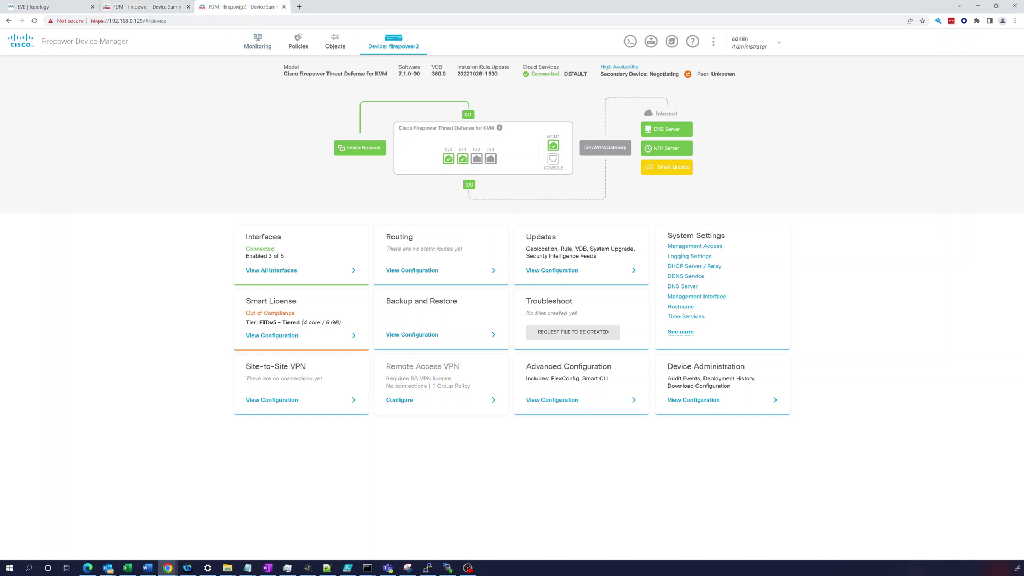
{"action": "mouse_move", "coordinate": [491, 159]}
Review firepower2's failover history and deployment history, then close the CLI console
{"action": "left_click", "coordinate": [634, 67]}
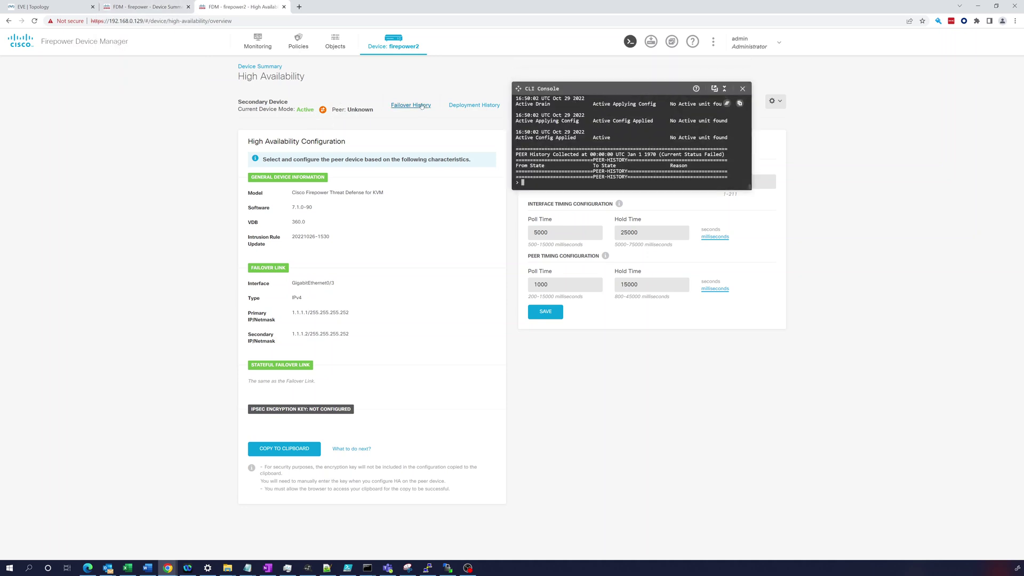
{"action": "left_click", "coordinate": [474, 105]}
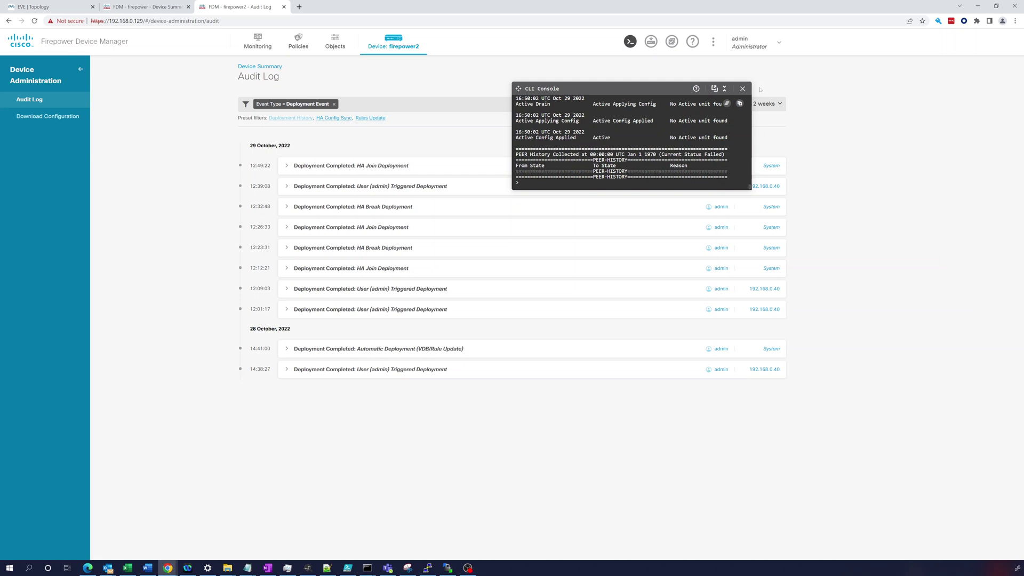
{"action": "left_click", "coordinate": [742, 88]}
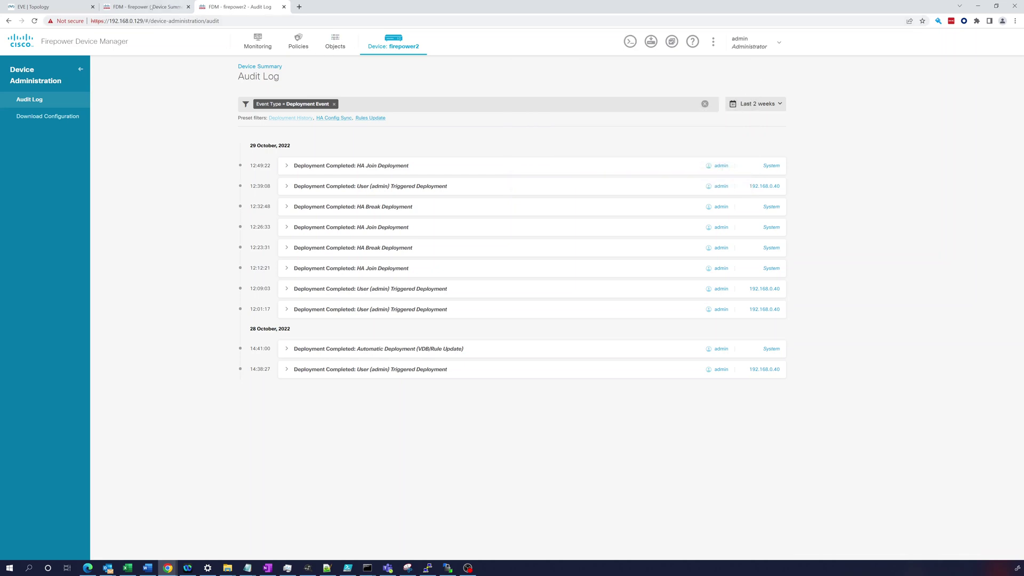
Open the primary firewall's high availability overview and show its failover history in the CLI console
{"action": "left_click", "coordinate": [151, 7]}
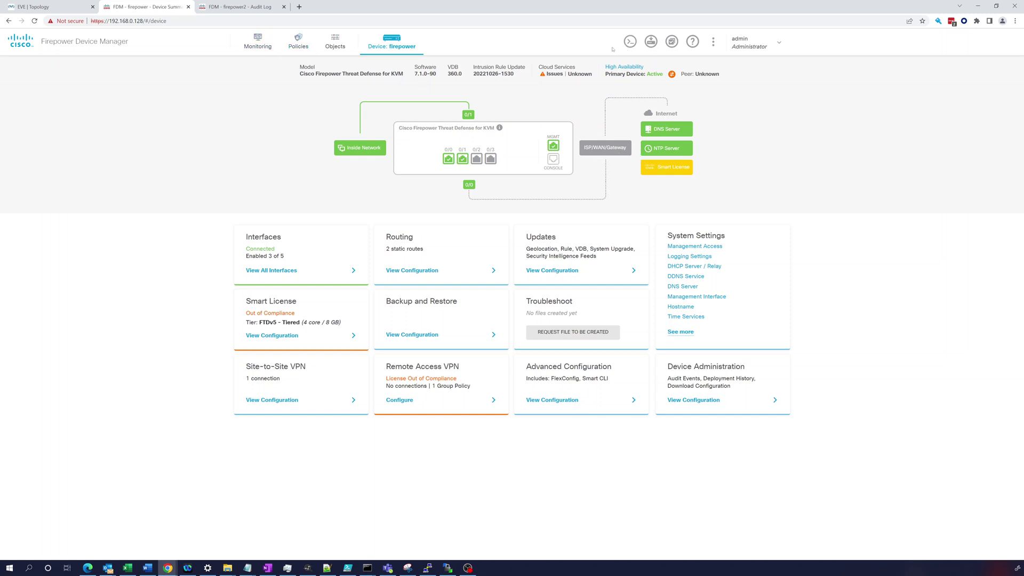
{"action": "left_click", "coordinate": [619, 68]}
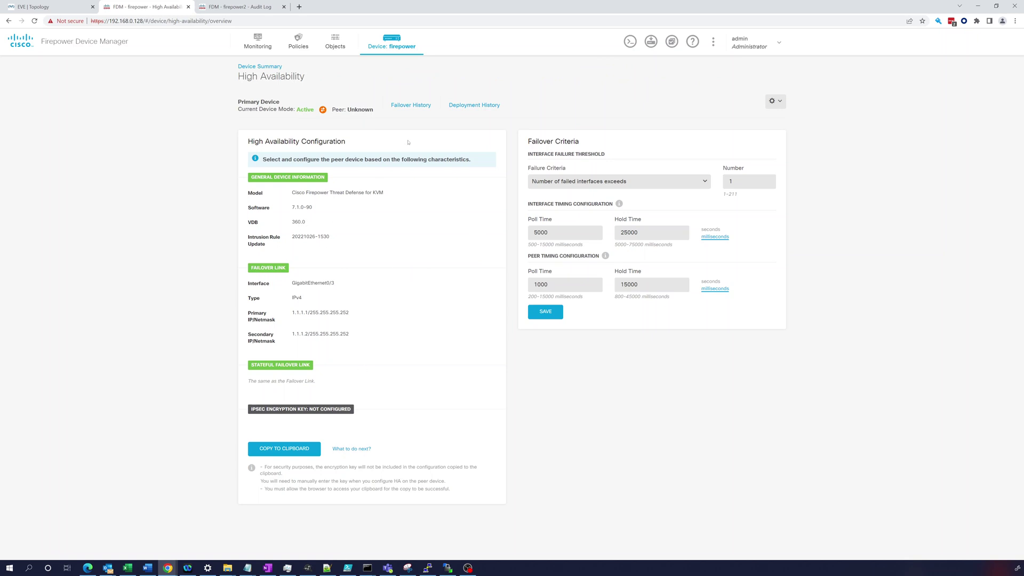
{"action": "left_click", "coordinate": [418, 107]}
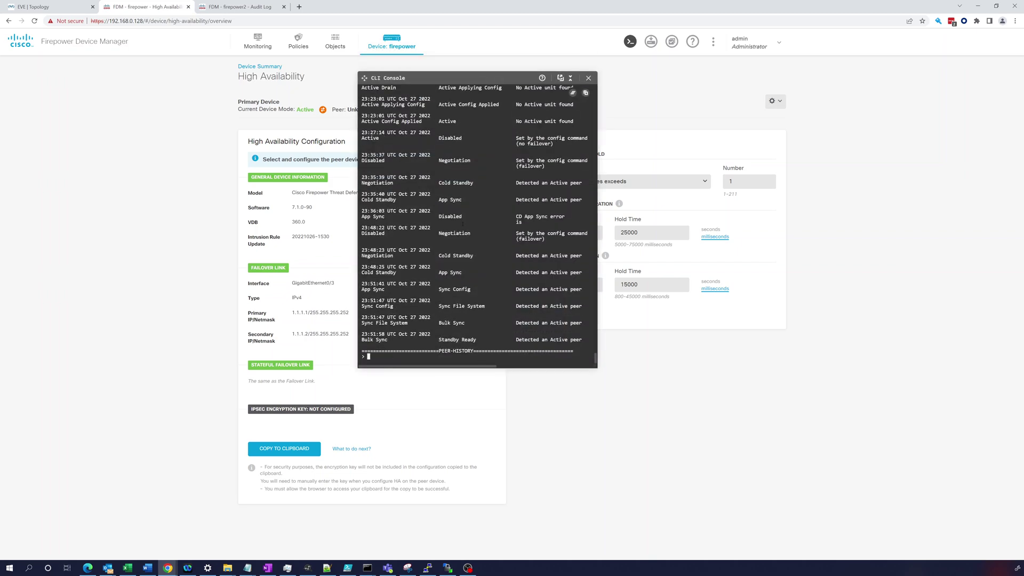
Ping 1.1.1.1 and 1.1.1.2 from the primary's CLI console to test the failover link, then close the console
{"action": "key", "text": "Return"}
{"action": "key", "text": "Return"}
{"action": "key", "text": "Return"}
{"action": "key", "text": "Return"}
{"action": "type", "text": "ping "}
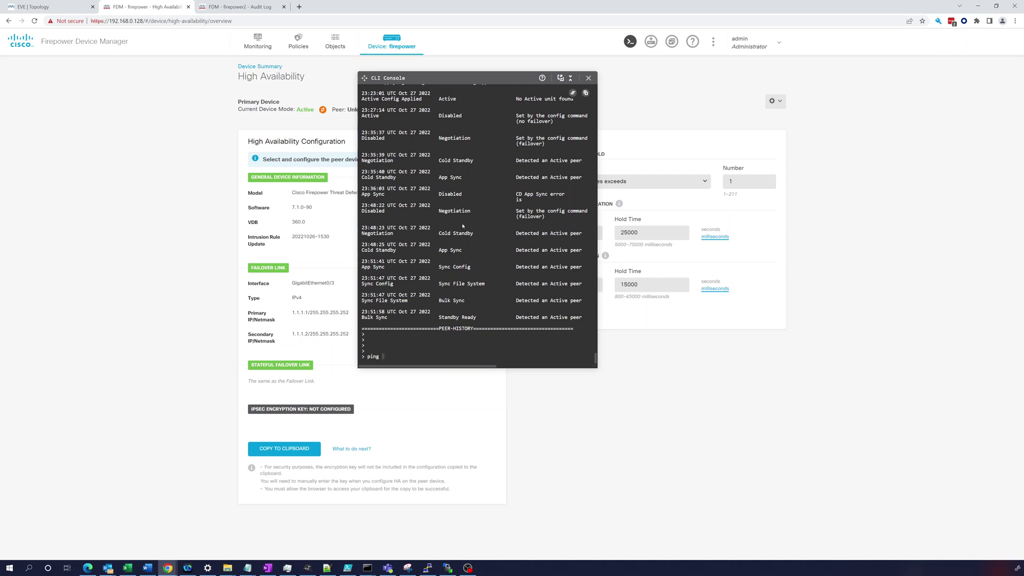
{"action": "type", "text": "1.1.1.1"}
{"action": "key", "text": "Return"}
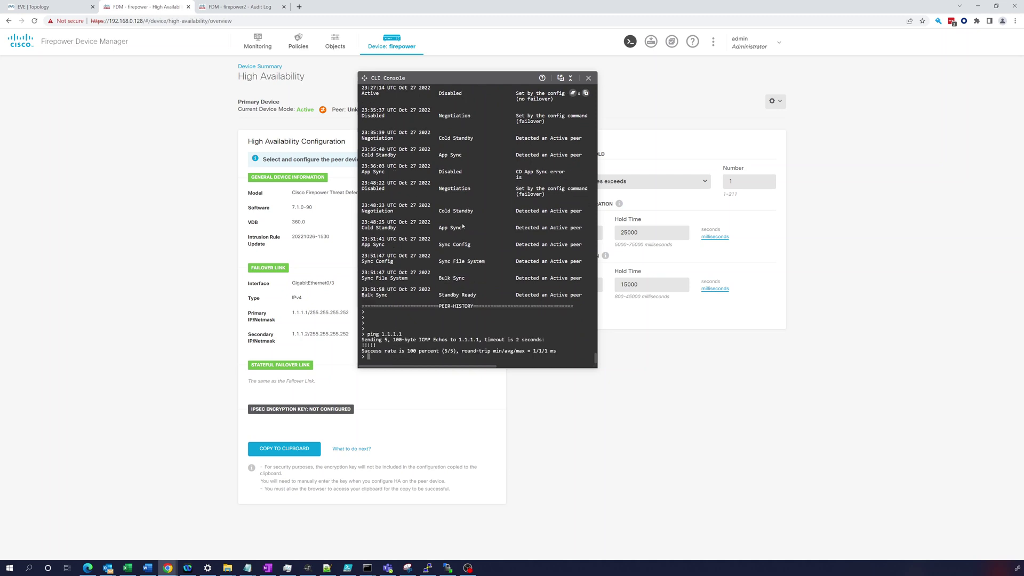
{"action": "key", "text": "Up"}
{"action": "key", "text": "Return"}
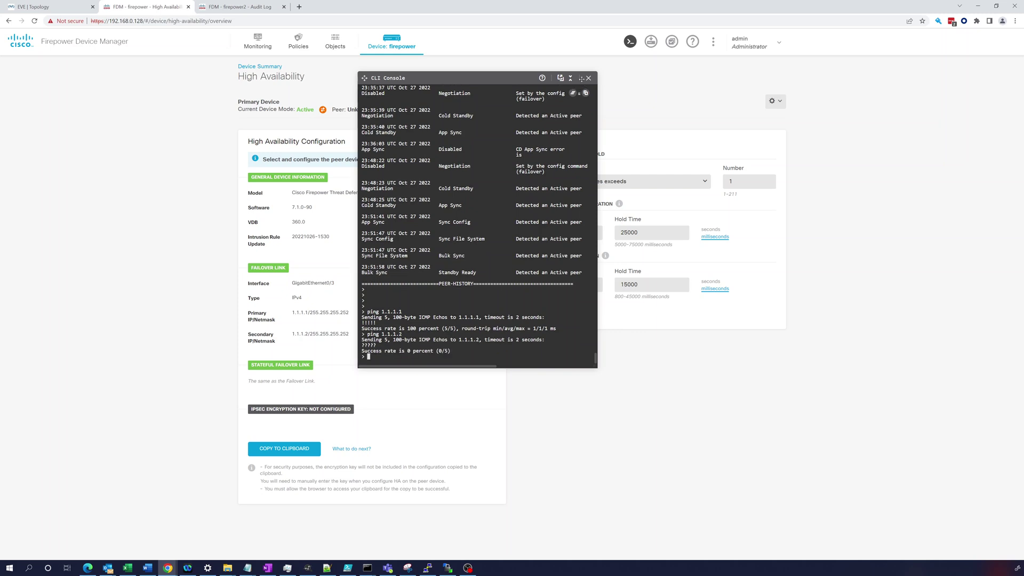
{"action": "left_click", "coordinate": [588, 78]}
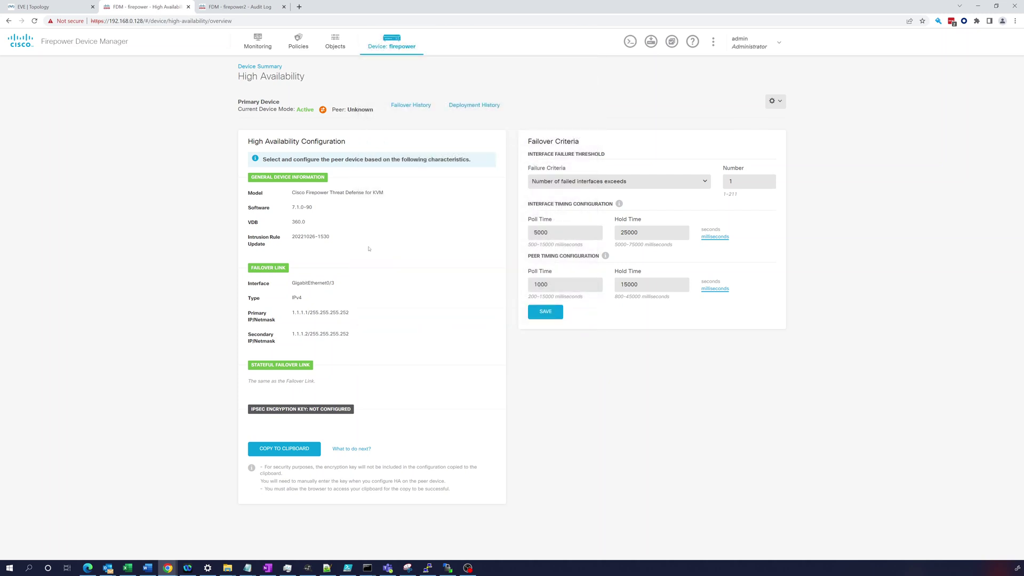
View the primary's available HA actions, then check the HA status and port 0/3 on firepower2's device summary
{"action": "left_click", "coordinate": [771, 106]}
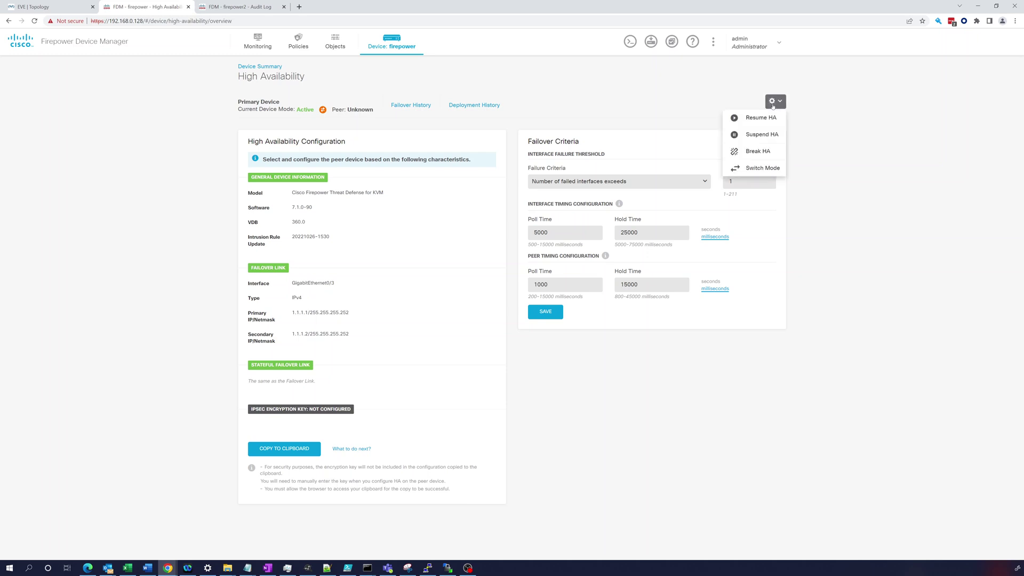
{"action": "left_click", "coordinate": [260, 7]}
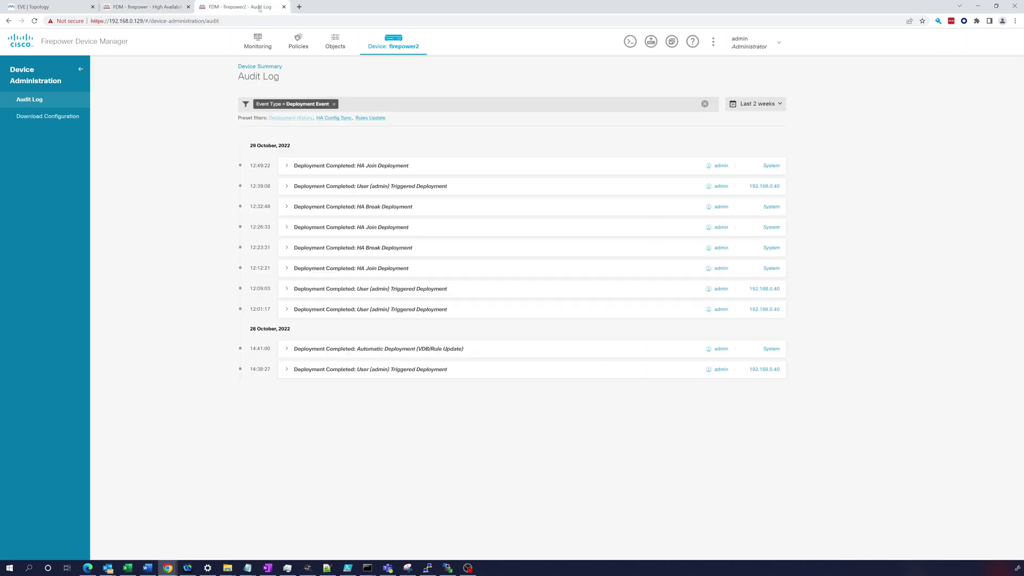
{"action": "left_click", "coordinate": [393, 38]}
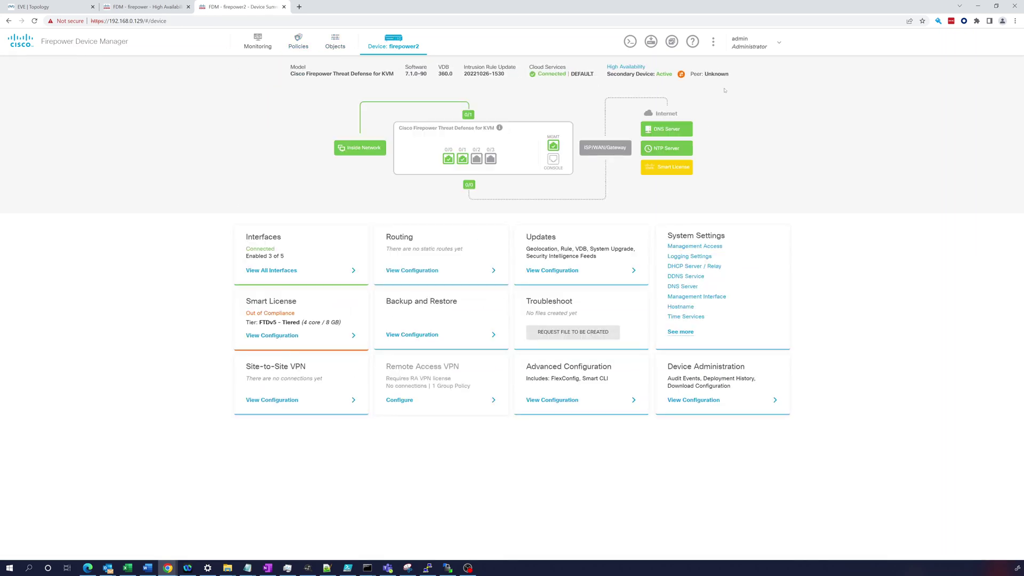
{"action": "right_click", "coordinate": [490, 159]}
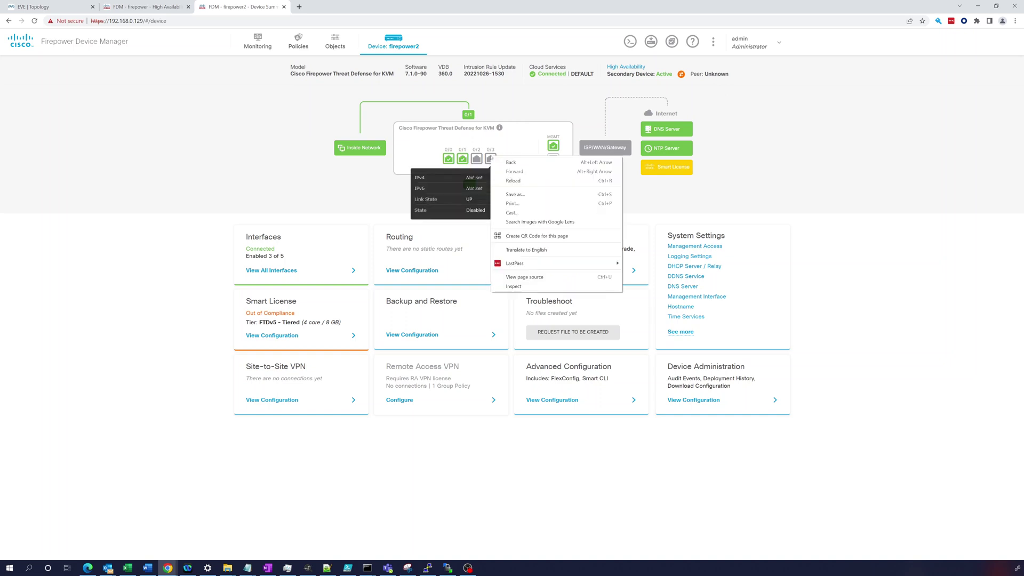
{"action": "left_click", "coordinate": [776, 140]}
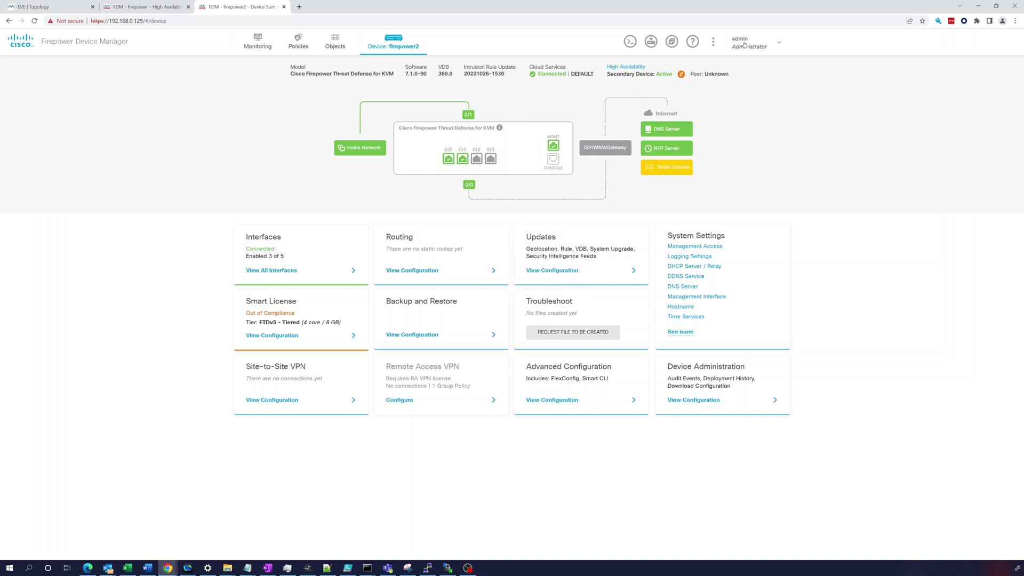
Suspend high availability on firepower2, confirm the suspension and return to its device summary
{"action": "left_click", "coordinate": [627, 66]}
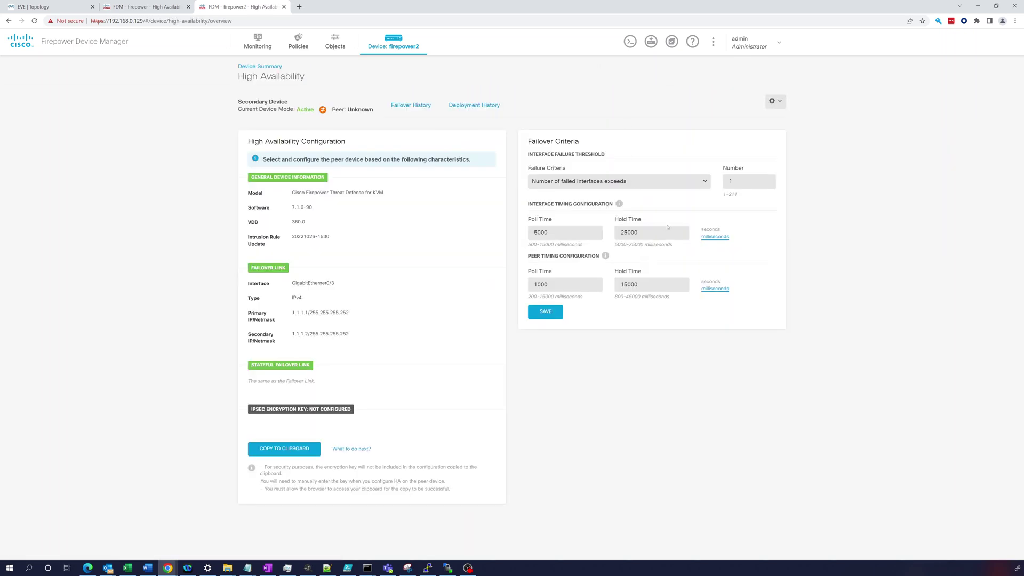
{"action": "left_click", "coordinate": [775, 101]}
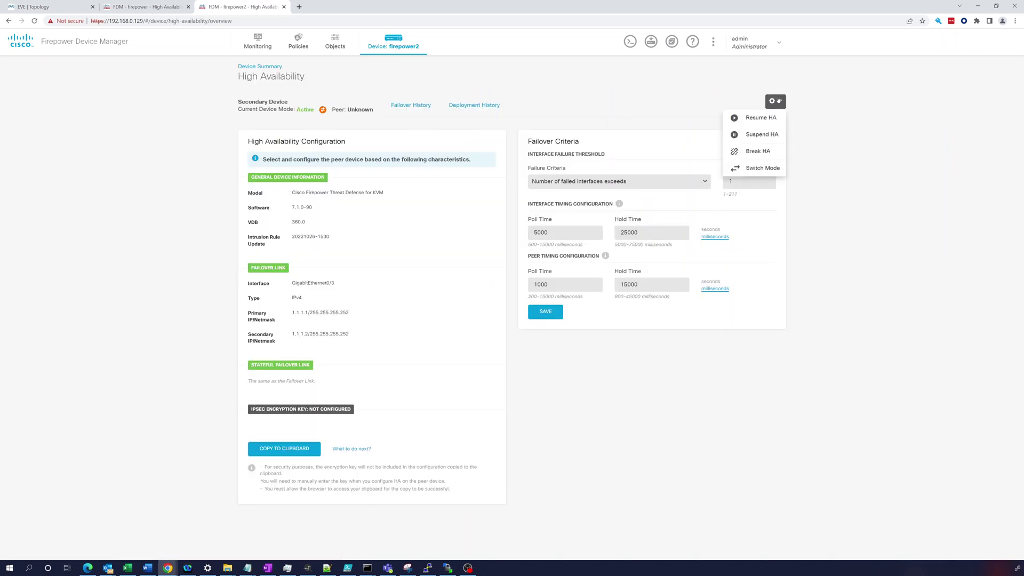
{"action": "left_click", "coordinate": [763, 135]}
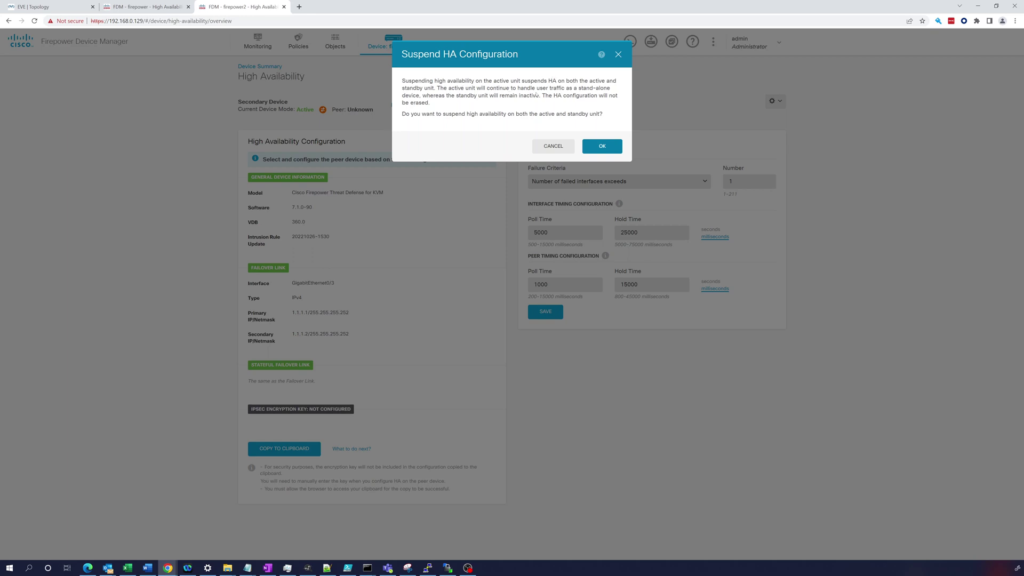
{"action": "left_click", "coordinate": [600, 146]}
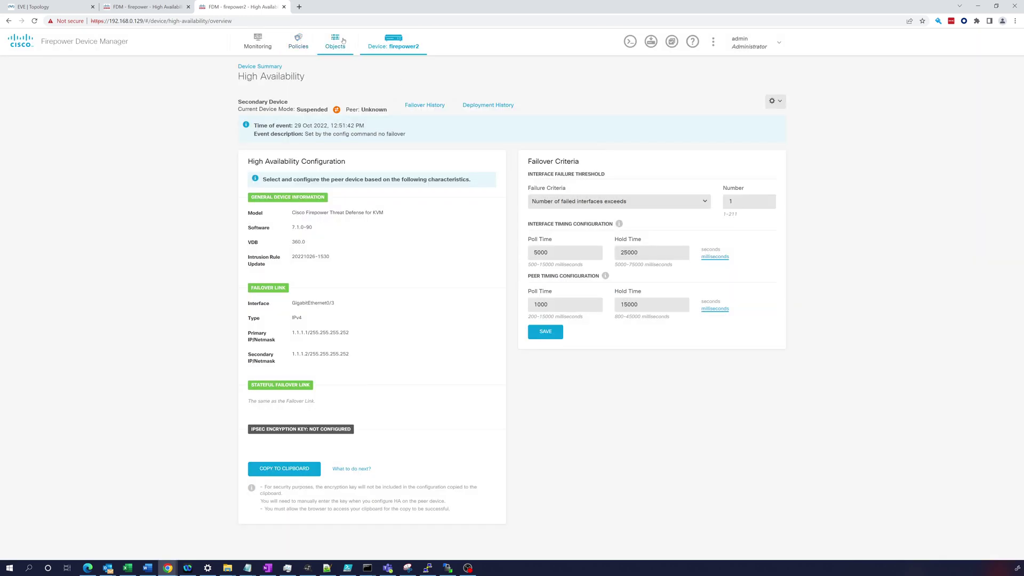
{"action": "left_click", "coordinate": [399, 45]}
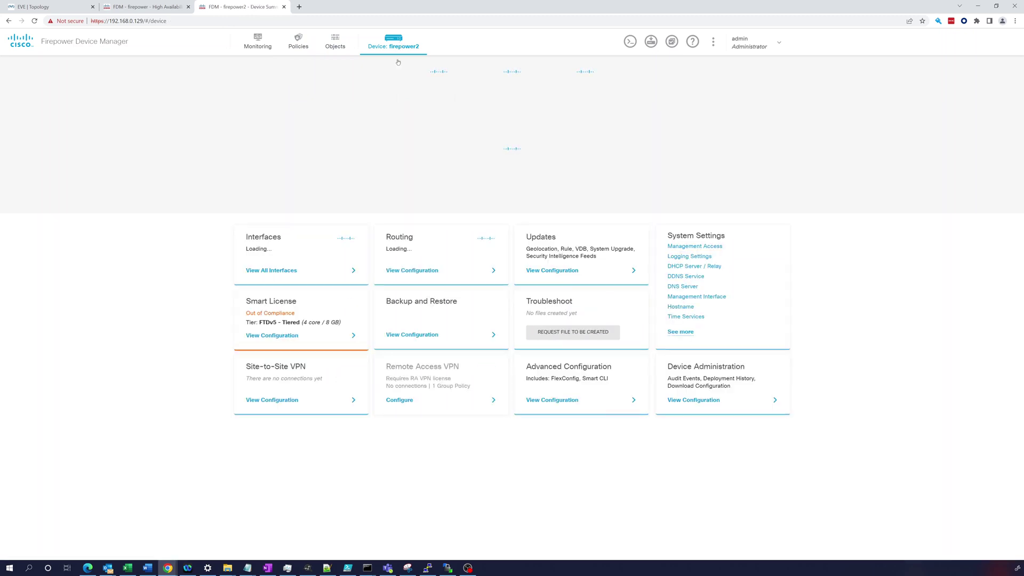
Check firepower2's interface list and view the available migration targets for GigabitEthernet0/3, then close the migration dialog without migrating
{"action": "left_click", "coordinate": [277, 273]}
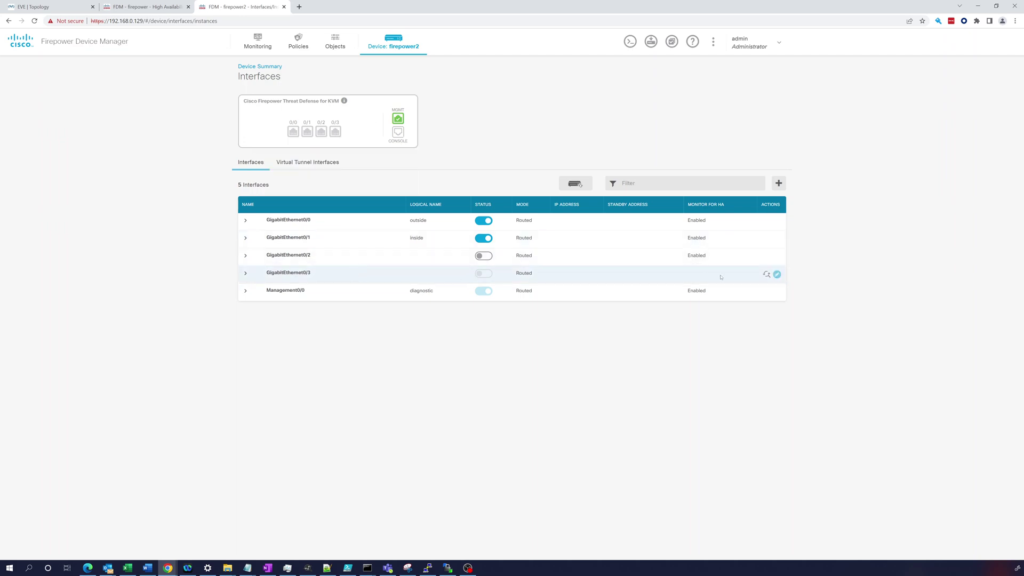
{"action": "left_click", "coordinate": [767, 274]}
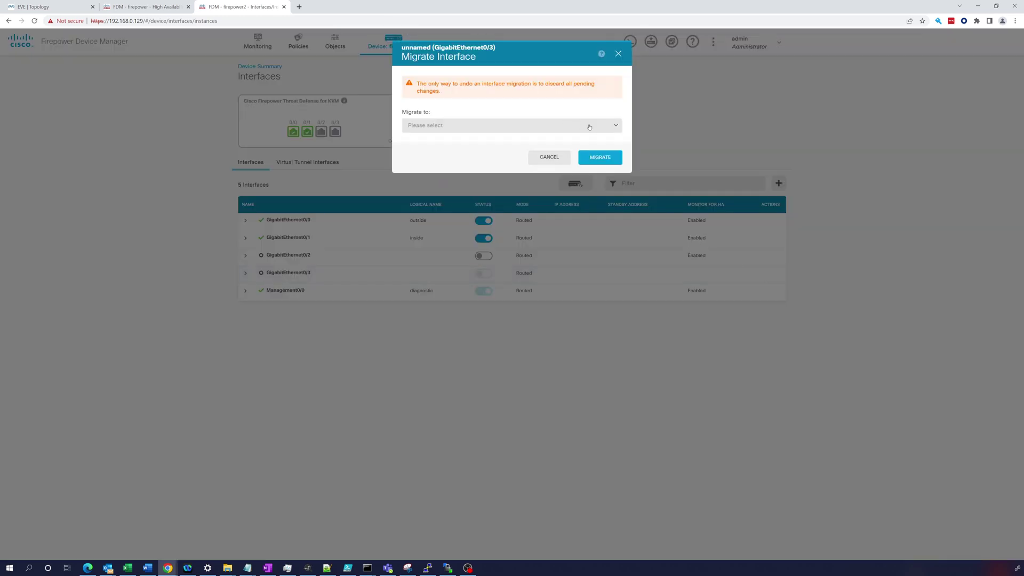
{"action": "left_click", "coordinate": [617, 126]}
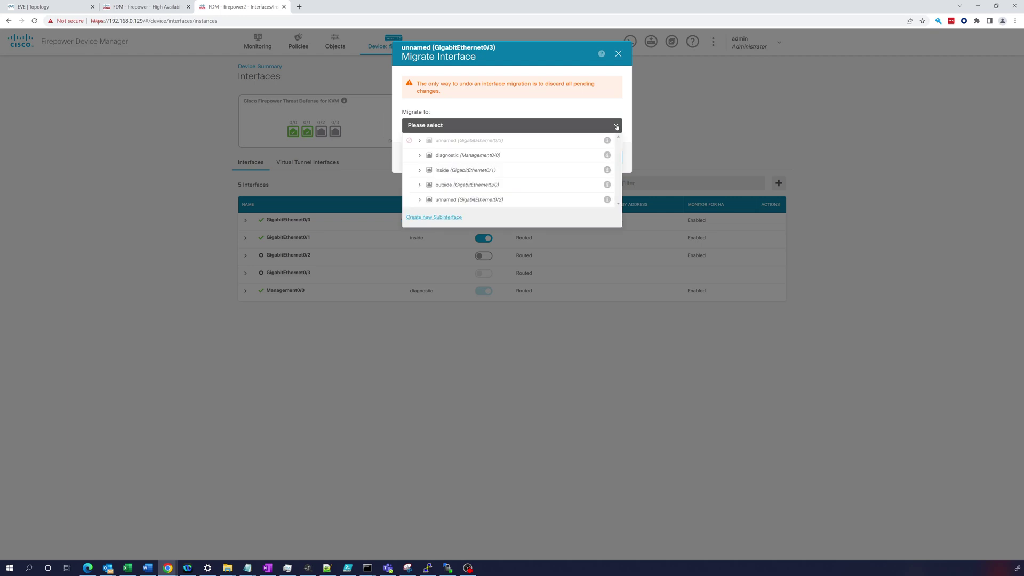
{"action": "left_click", "coordinate": [616, 127]}
{"action": "left_click", "coordinate": [618, 55]}
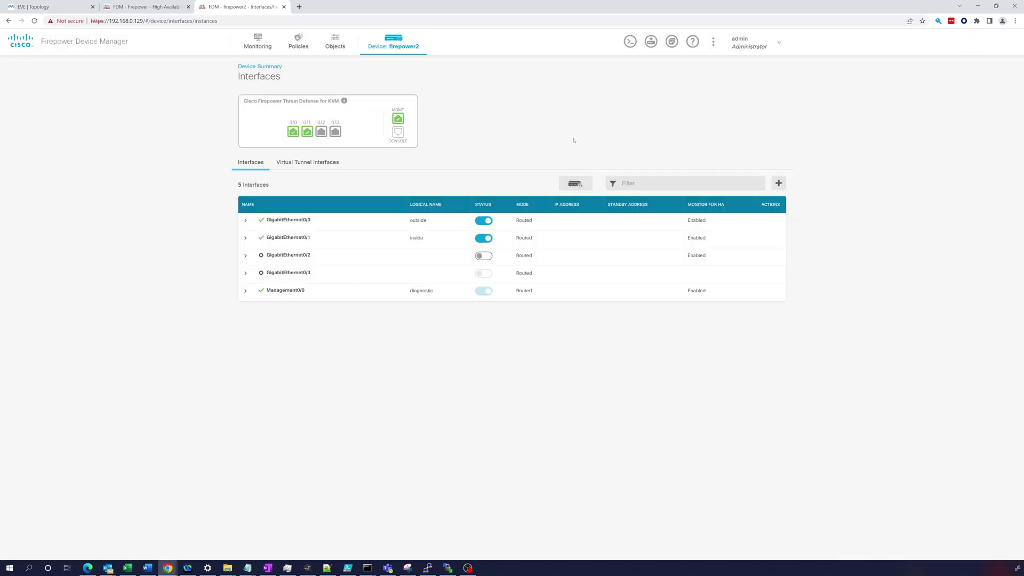
Break the high availability configuration on firepower2 with the interfaces on this unit disabled, and check the deployment status
{"action": "left_click", "coordinate": [393, 43]}
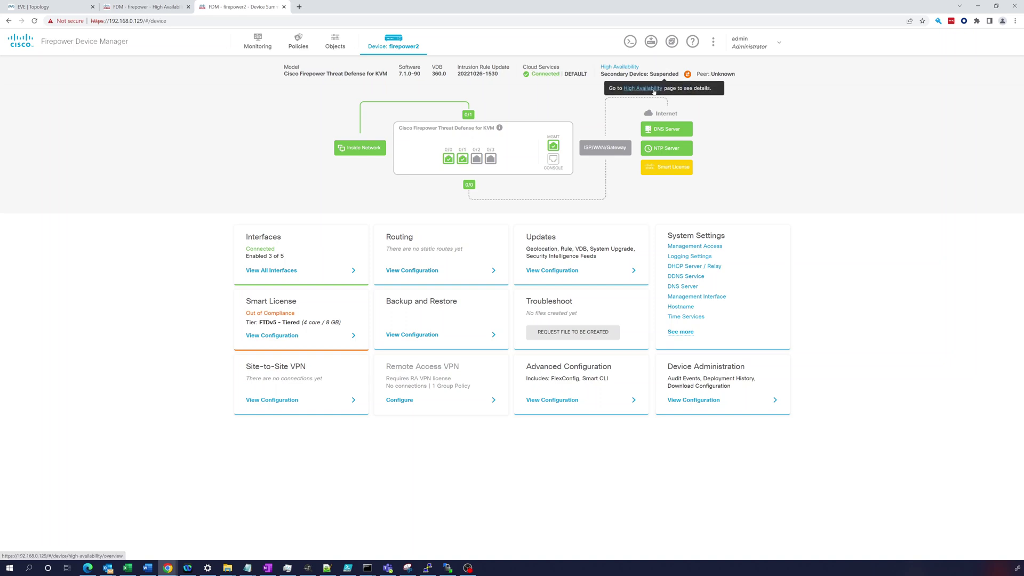
{"action": "left_click", "coordinate": [654, 92]}
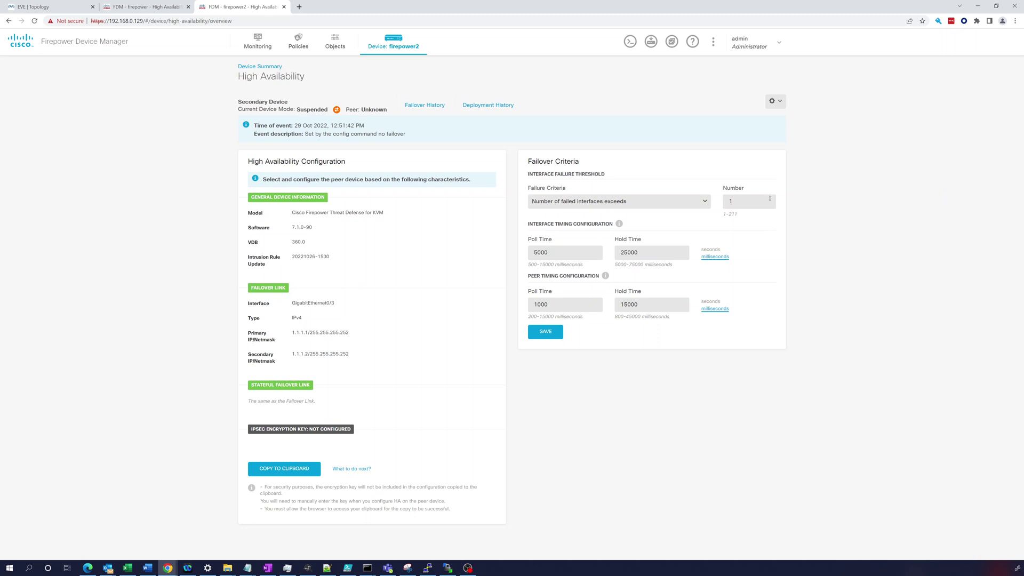
{"action": "left_click", "coordinate": [775, 102]}
{"action": "left_click", "coordinate": [767, 155]}
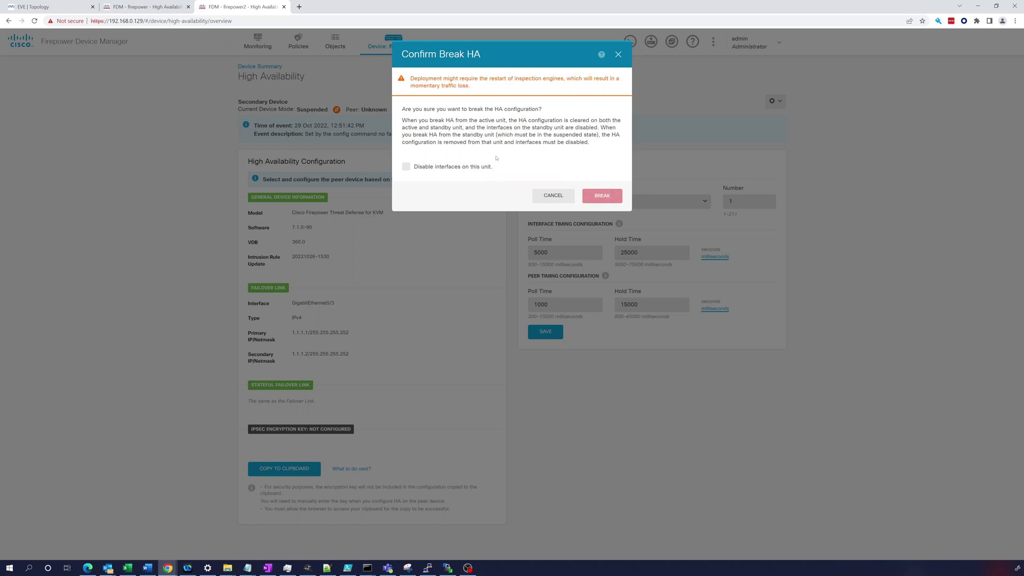
{"action": "left_click", "coordinate": [463, 167]}
{"action": "left_click", "coordinate": [463, 166]}
{"action": "left_click", "coordinate": [462, 167]}
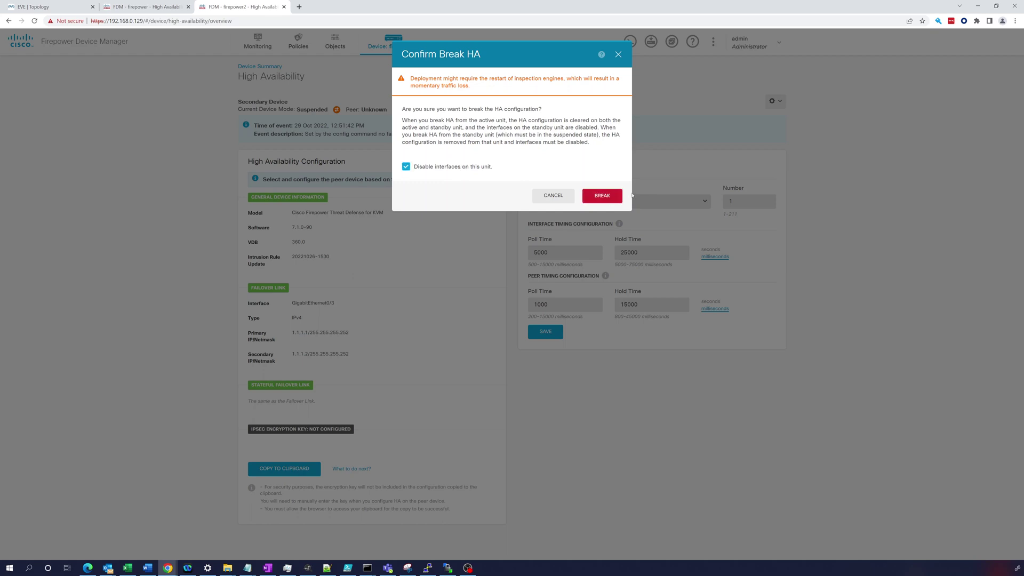
{"action": "left_click", "coordinate": [598, 197]}
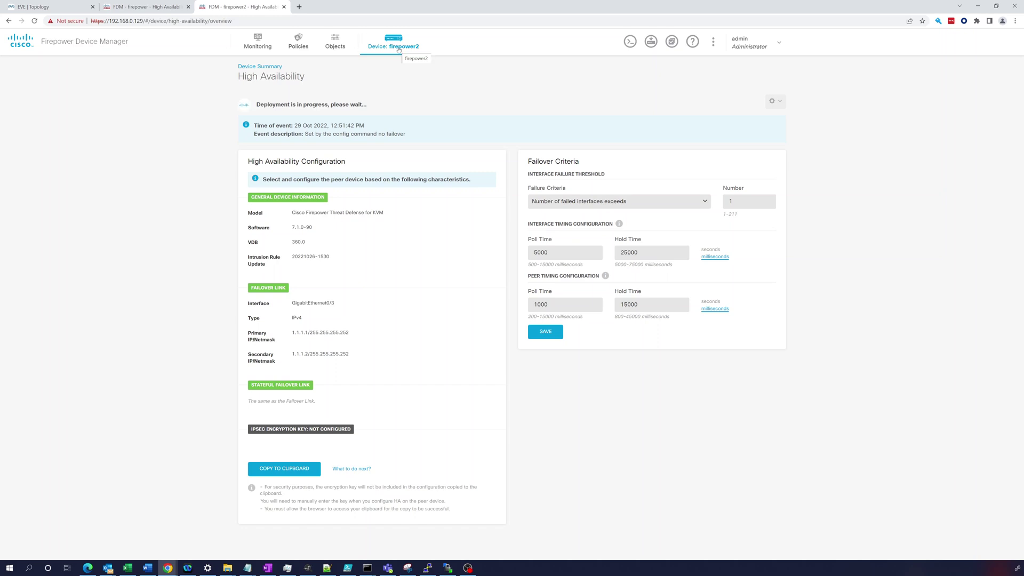
{"action": "left_click", "coordinate": [654, 43]}
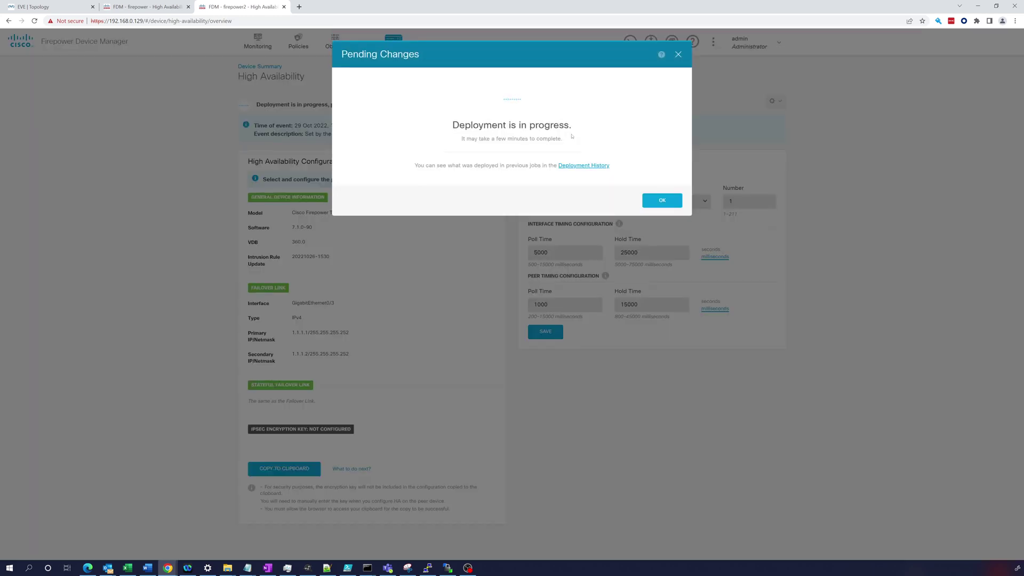